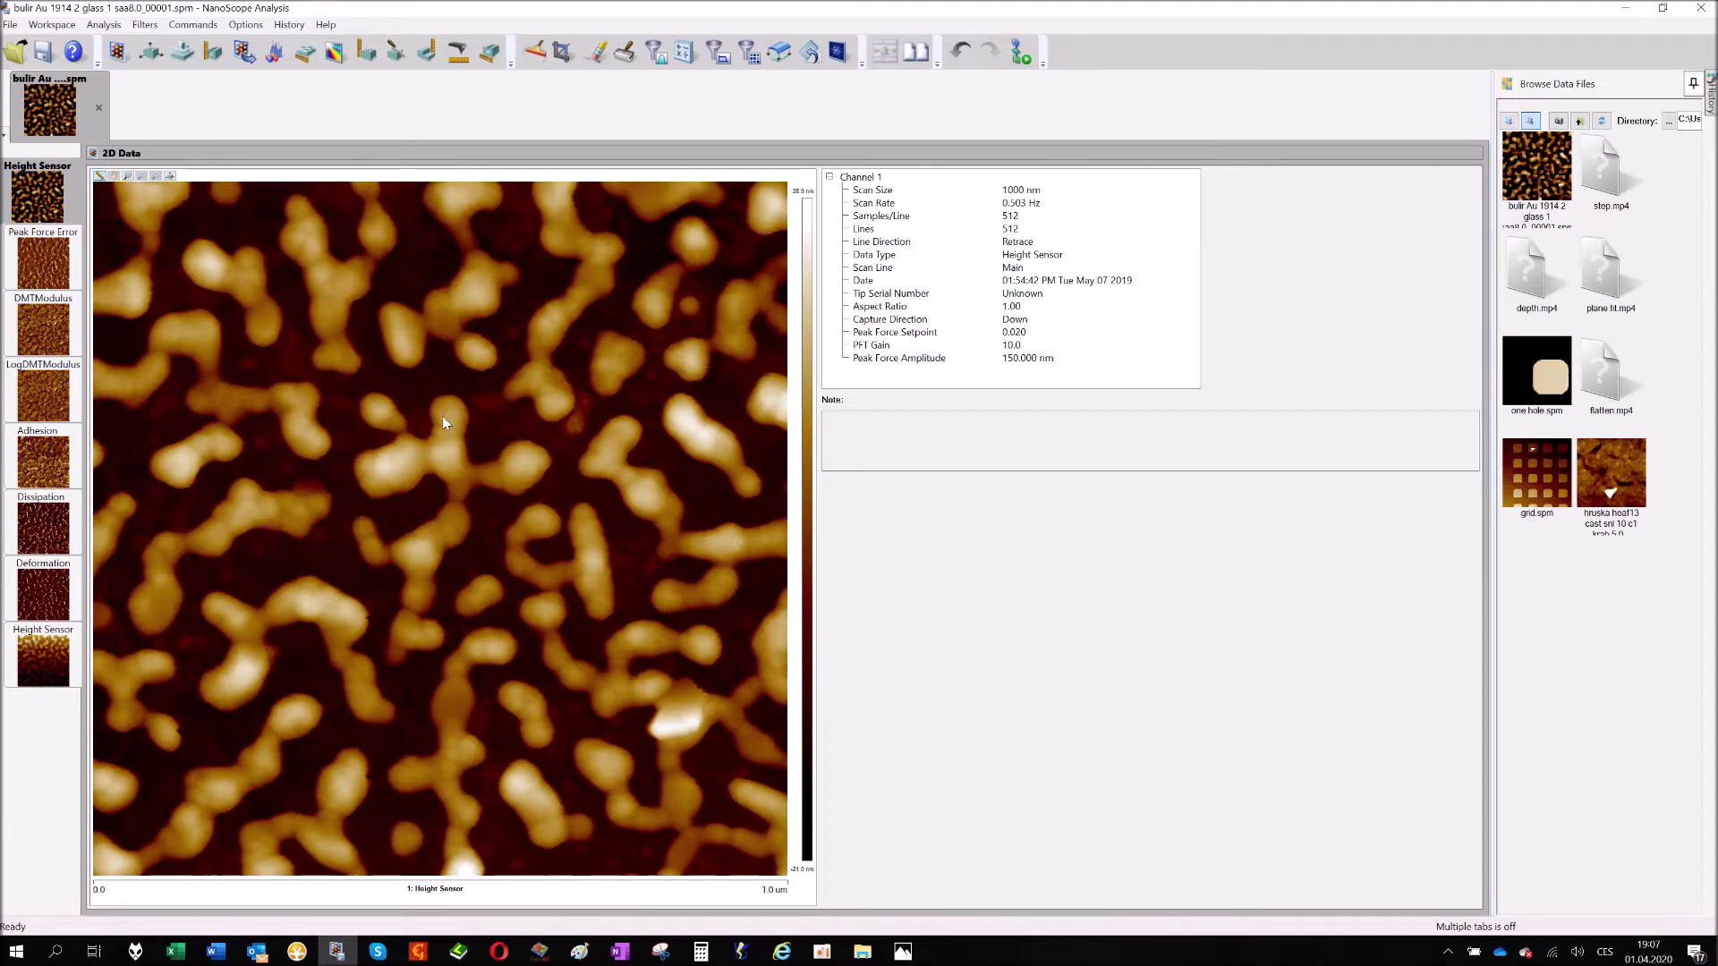
Open the journal-quality export settings for the height image and keep the colour bar Off Image
click(254, 56)
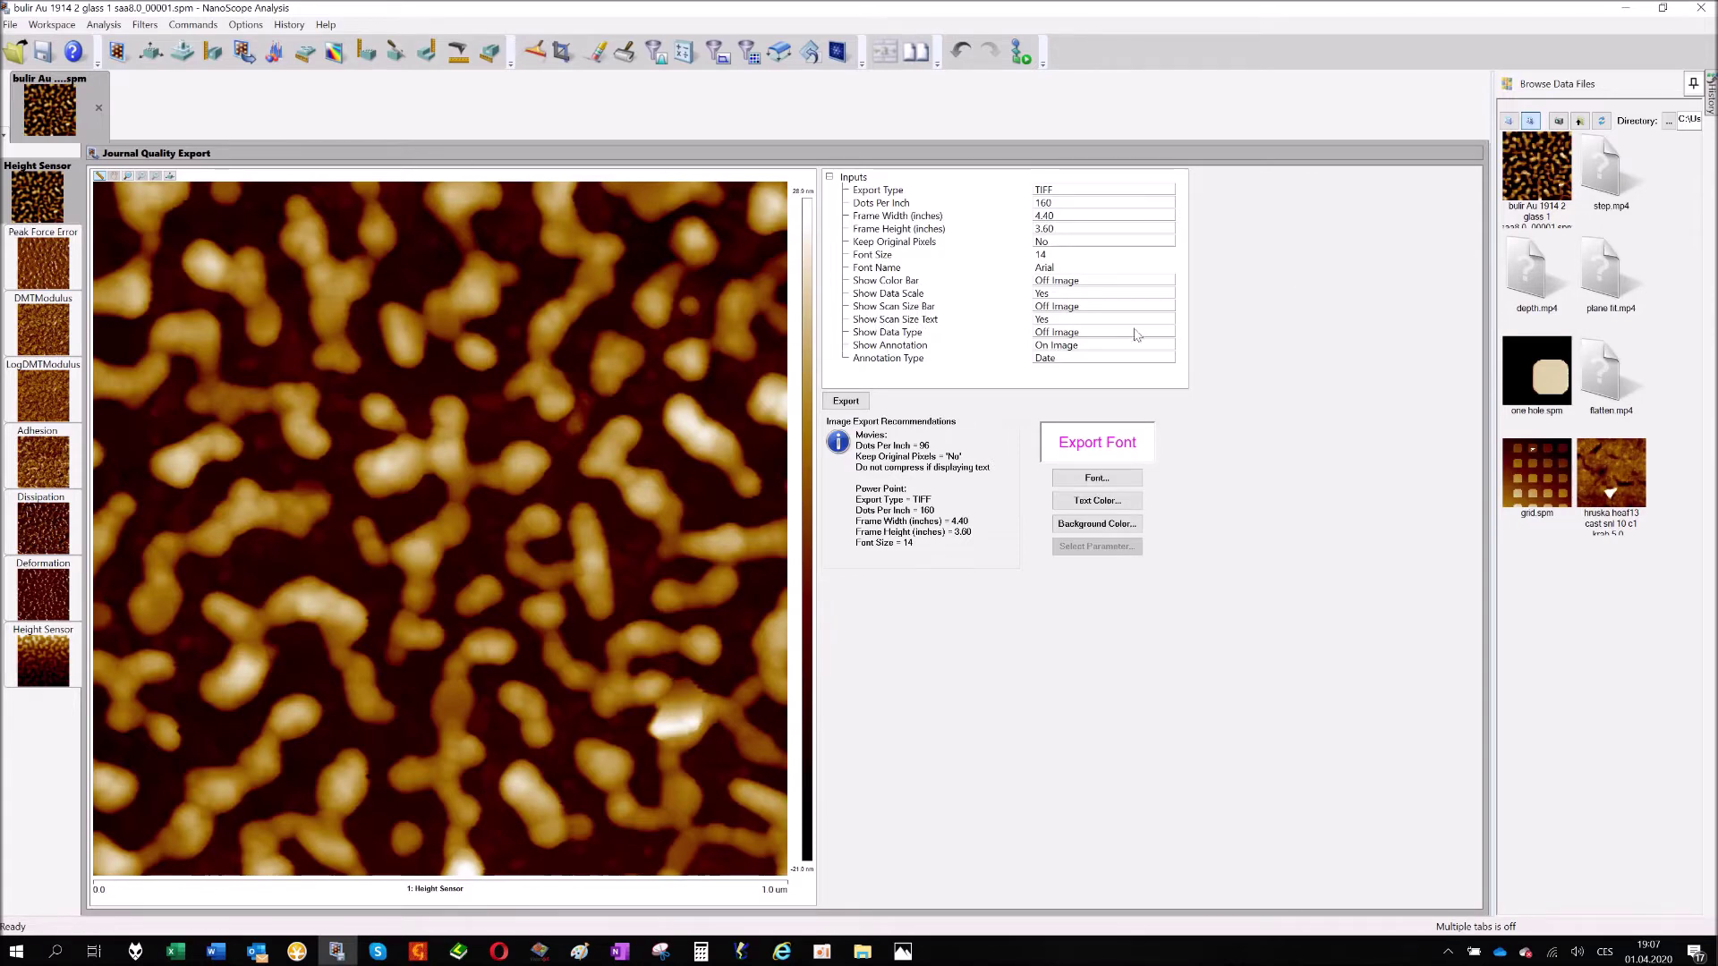
click(1082, 284)
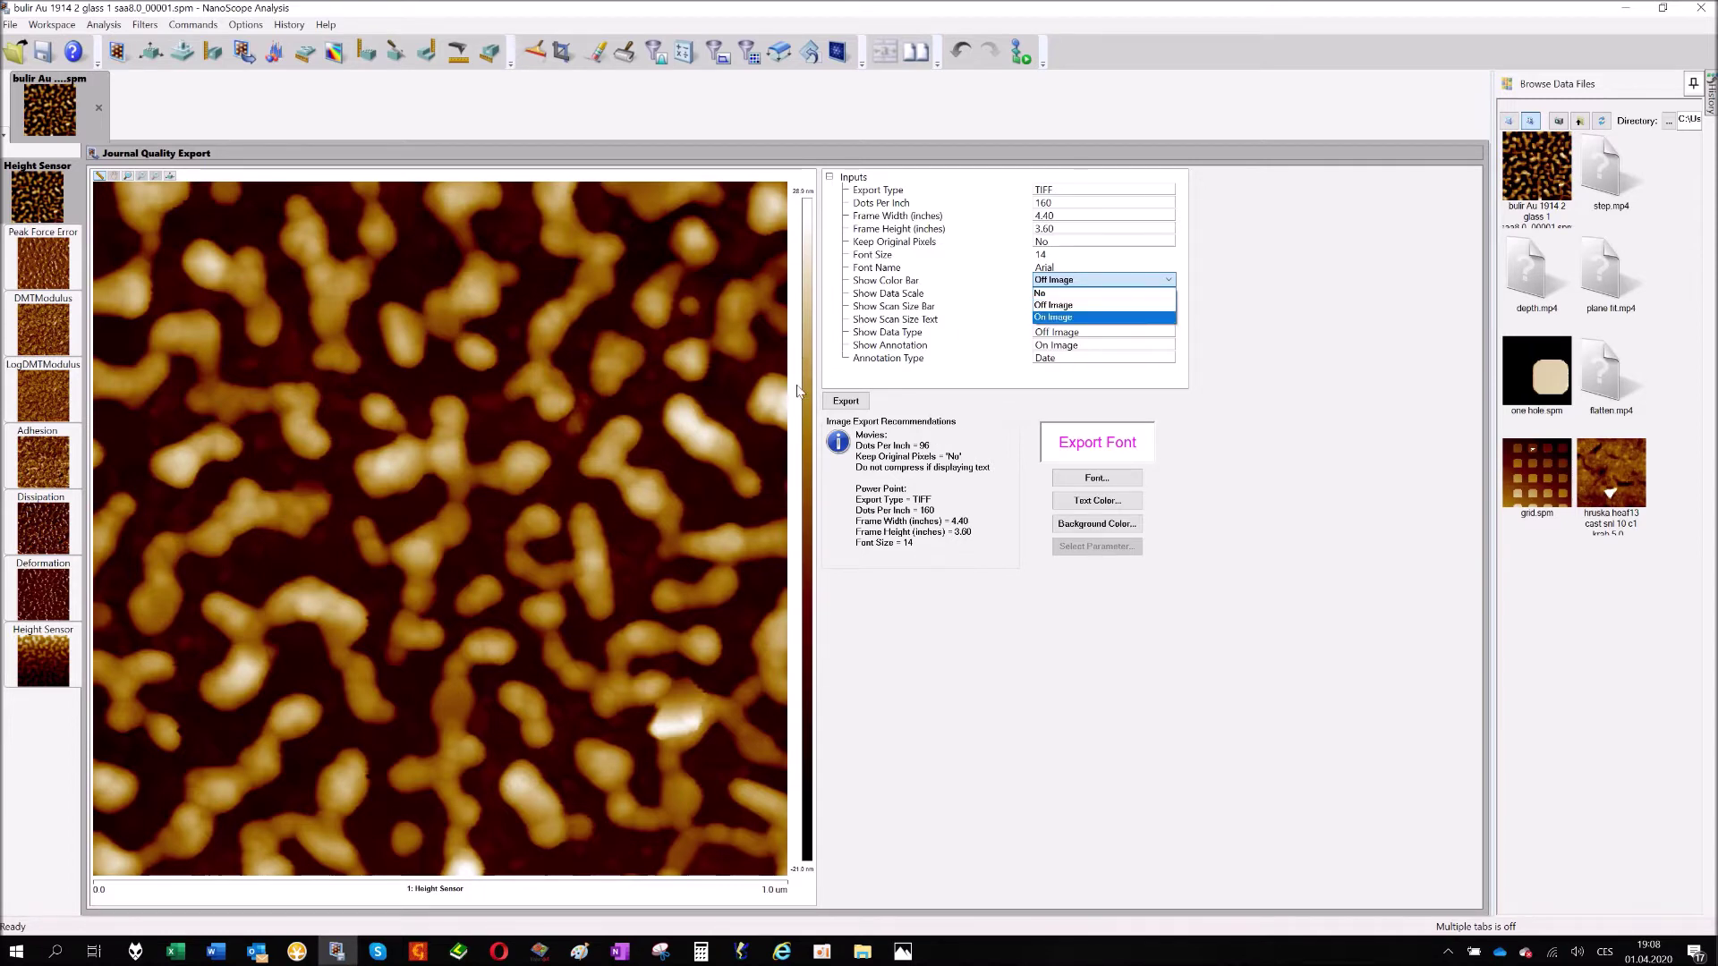
click(911, 721)
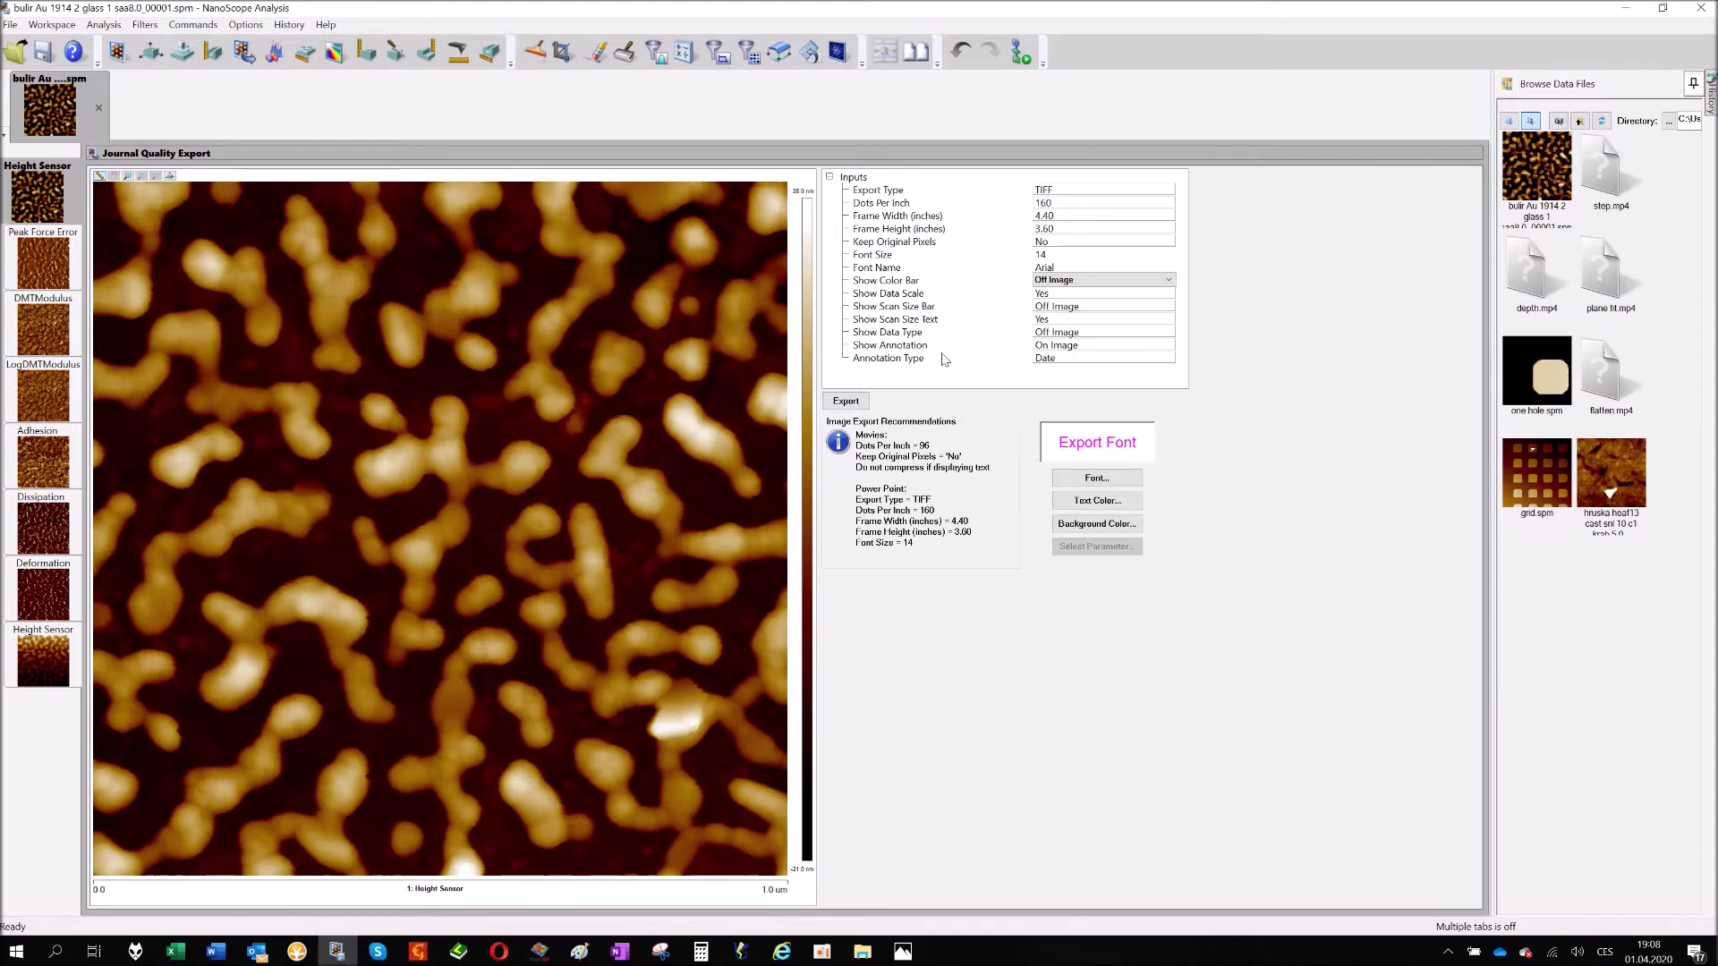
click(1056, 358)
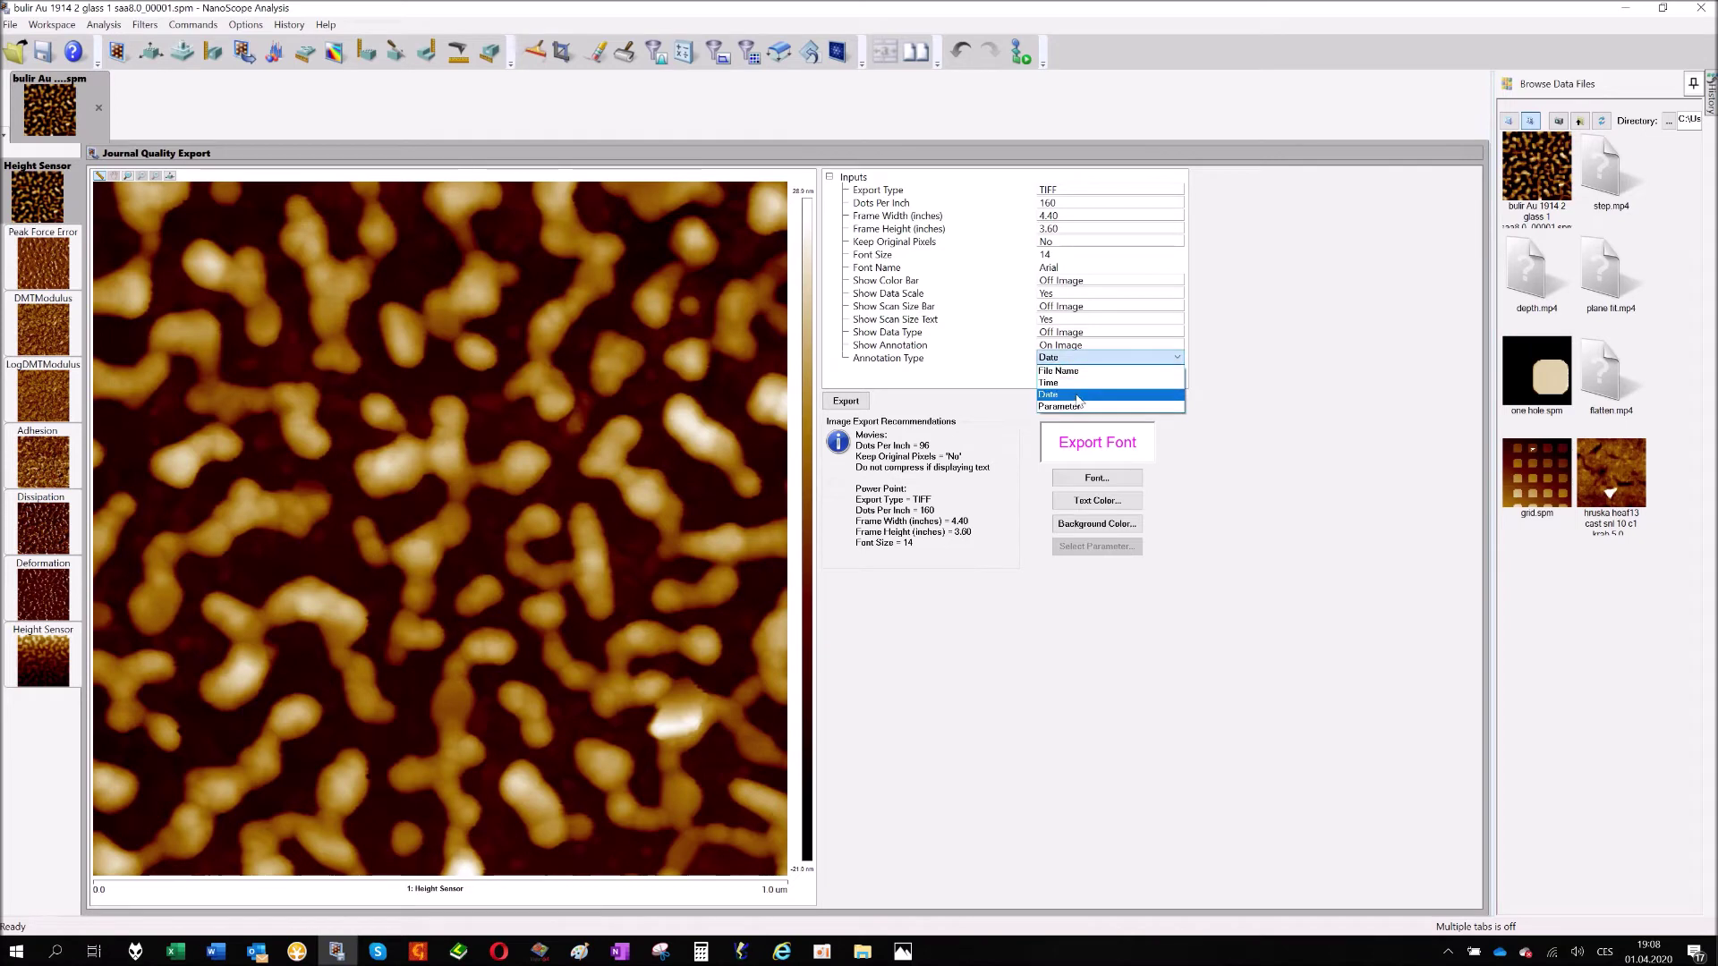
Change the export annotation type from Date to Parameter
click(1078, 400)
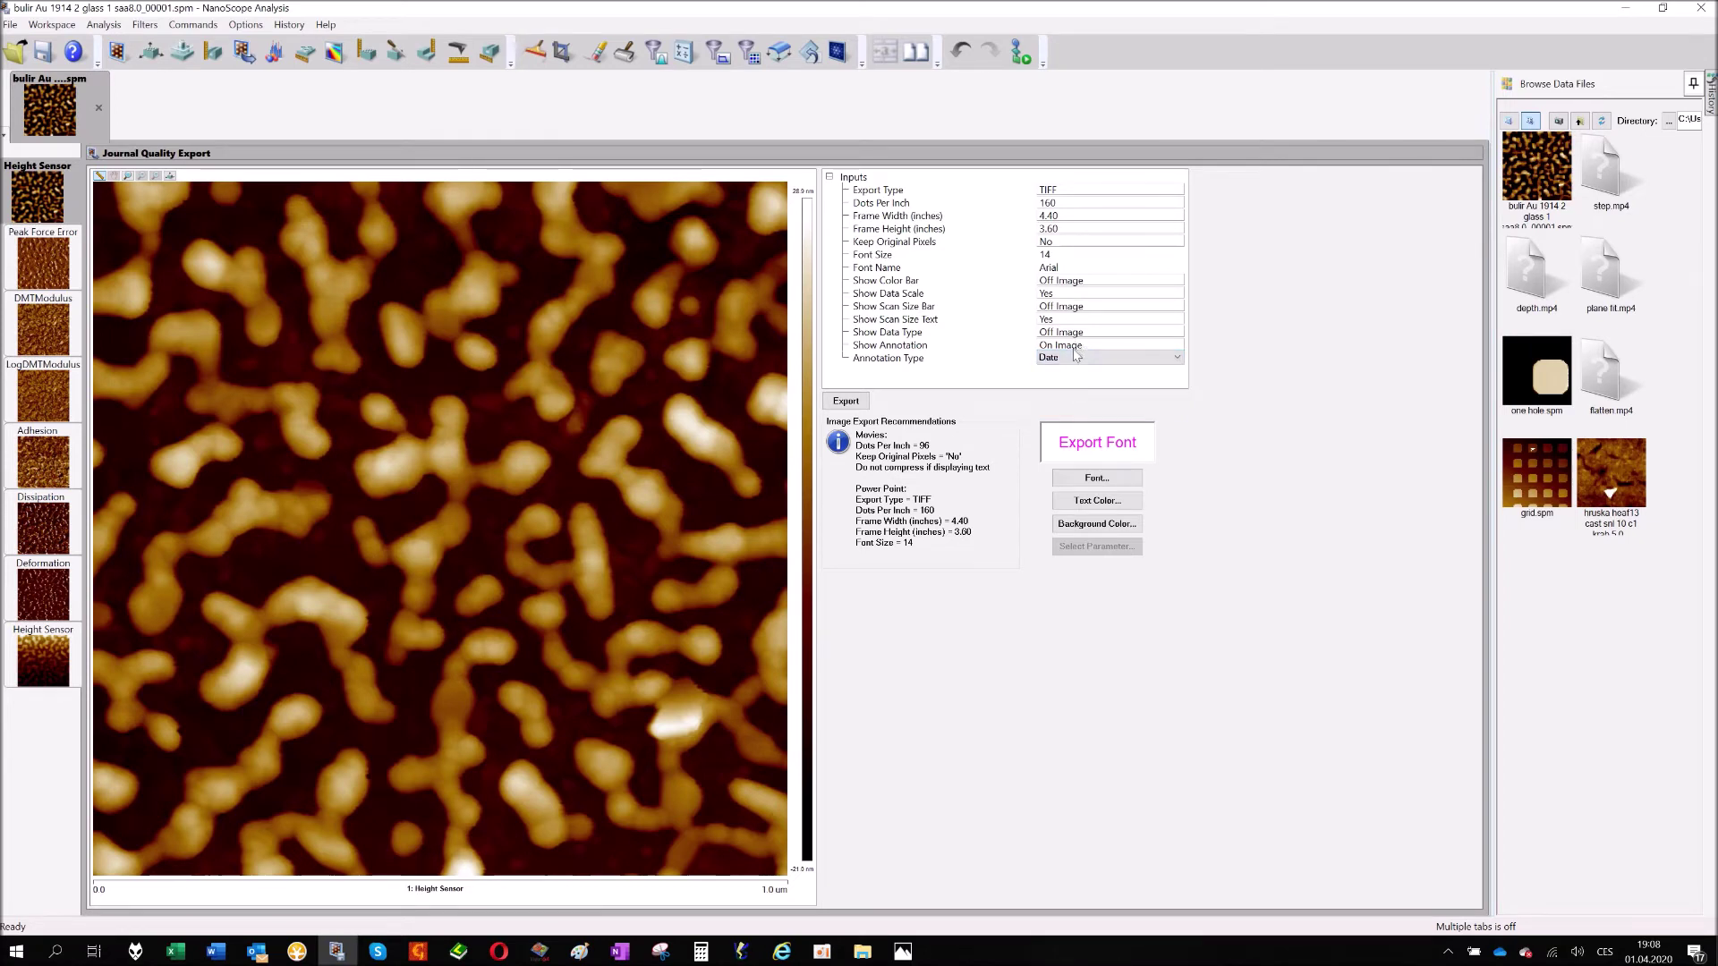
click(1074, 359)
click(1072, 407)
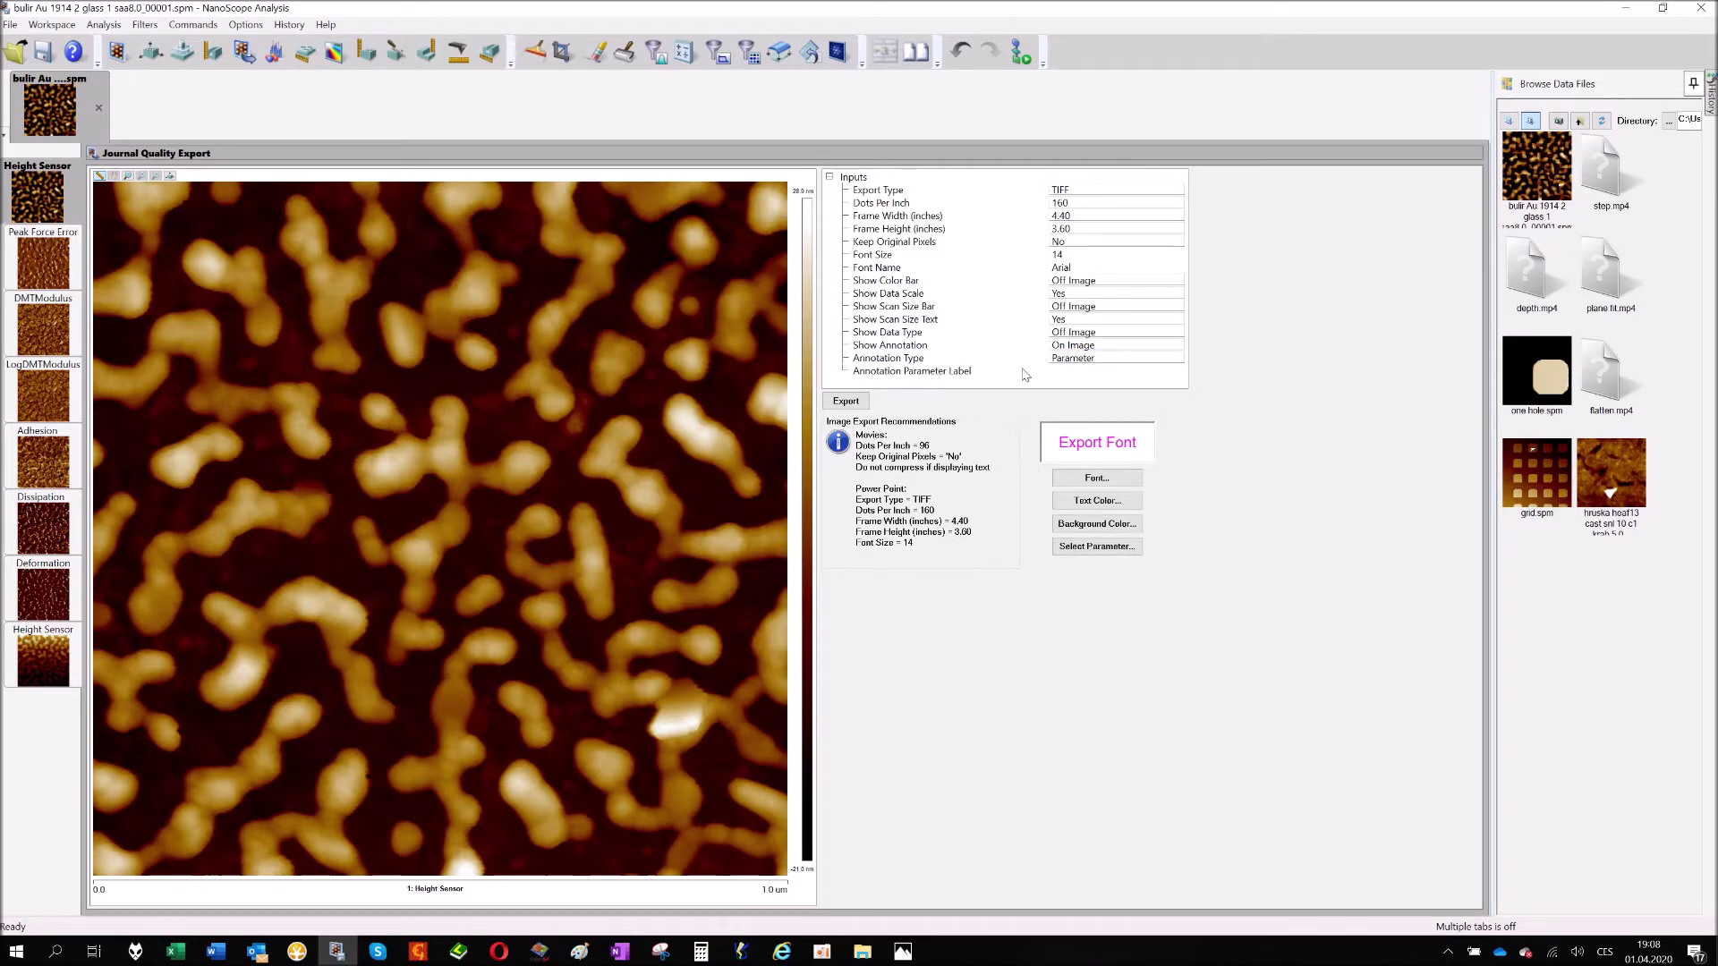
Browse the Scanner, Equipment and File parameter lists, then close without choosing one
click(1084, 555)
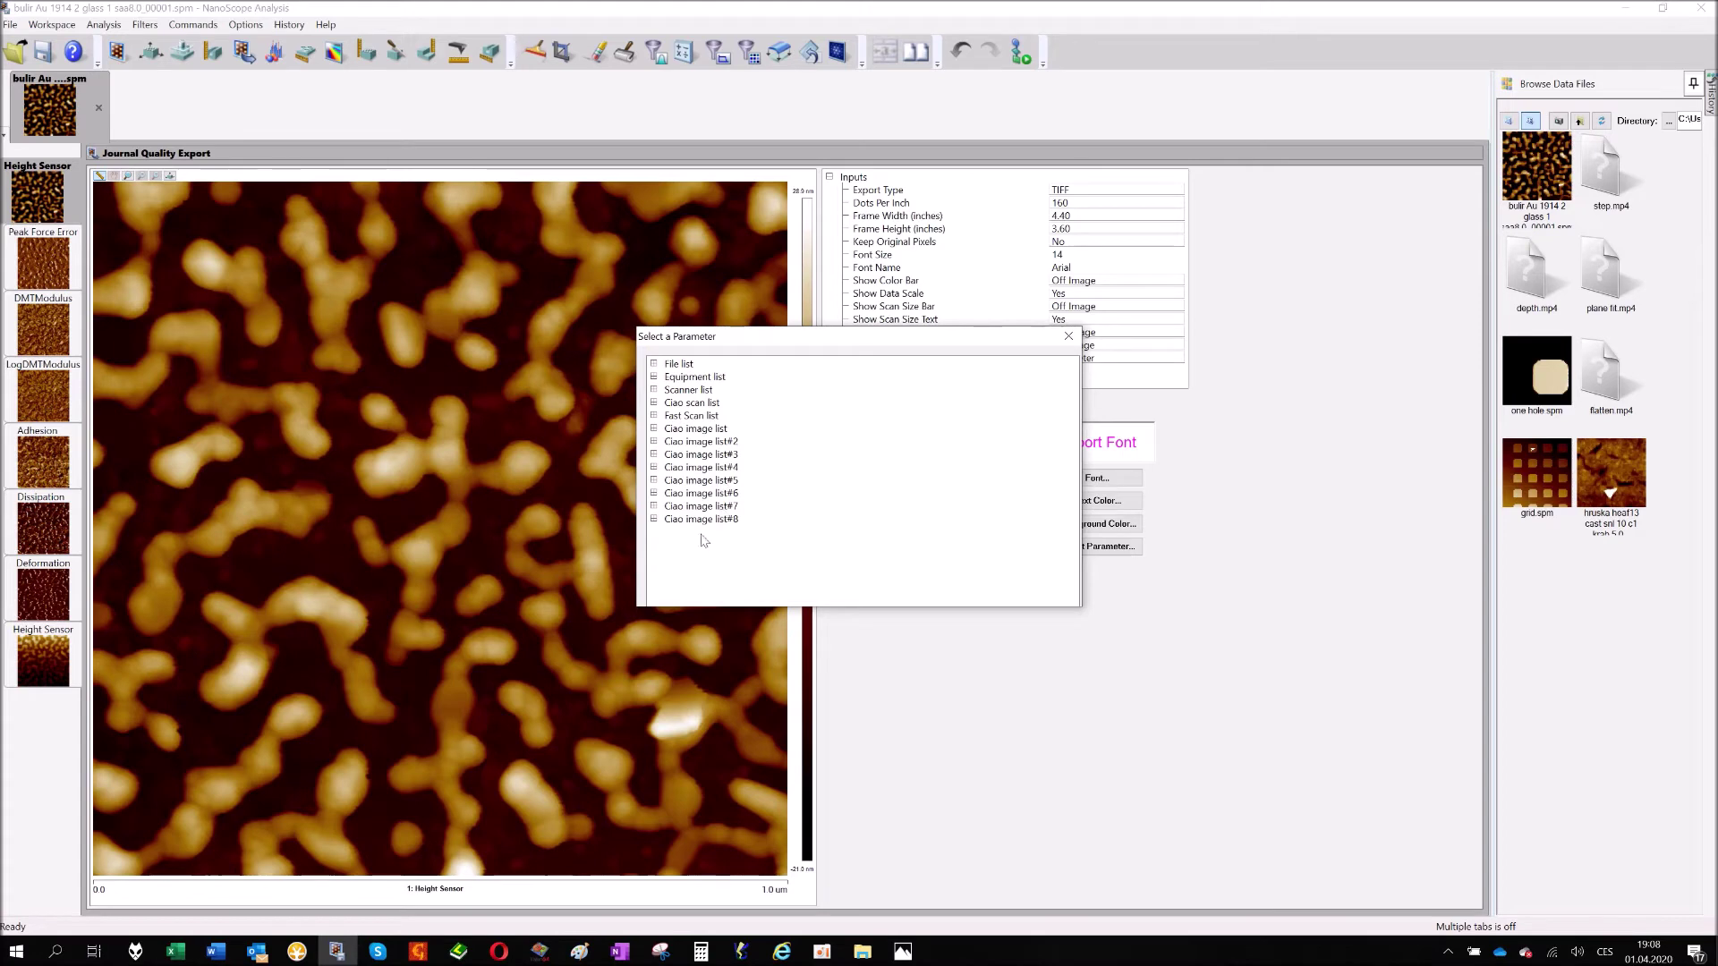
click(651, 390)
scroll(726, 581, down, 5)
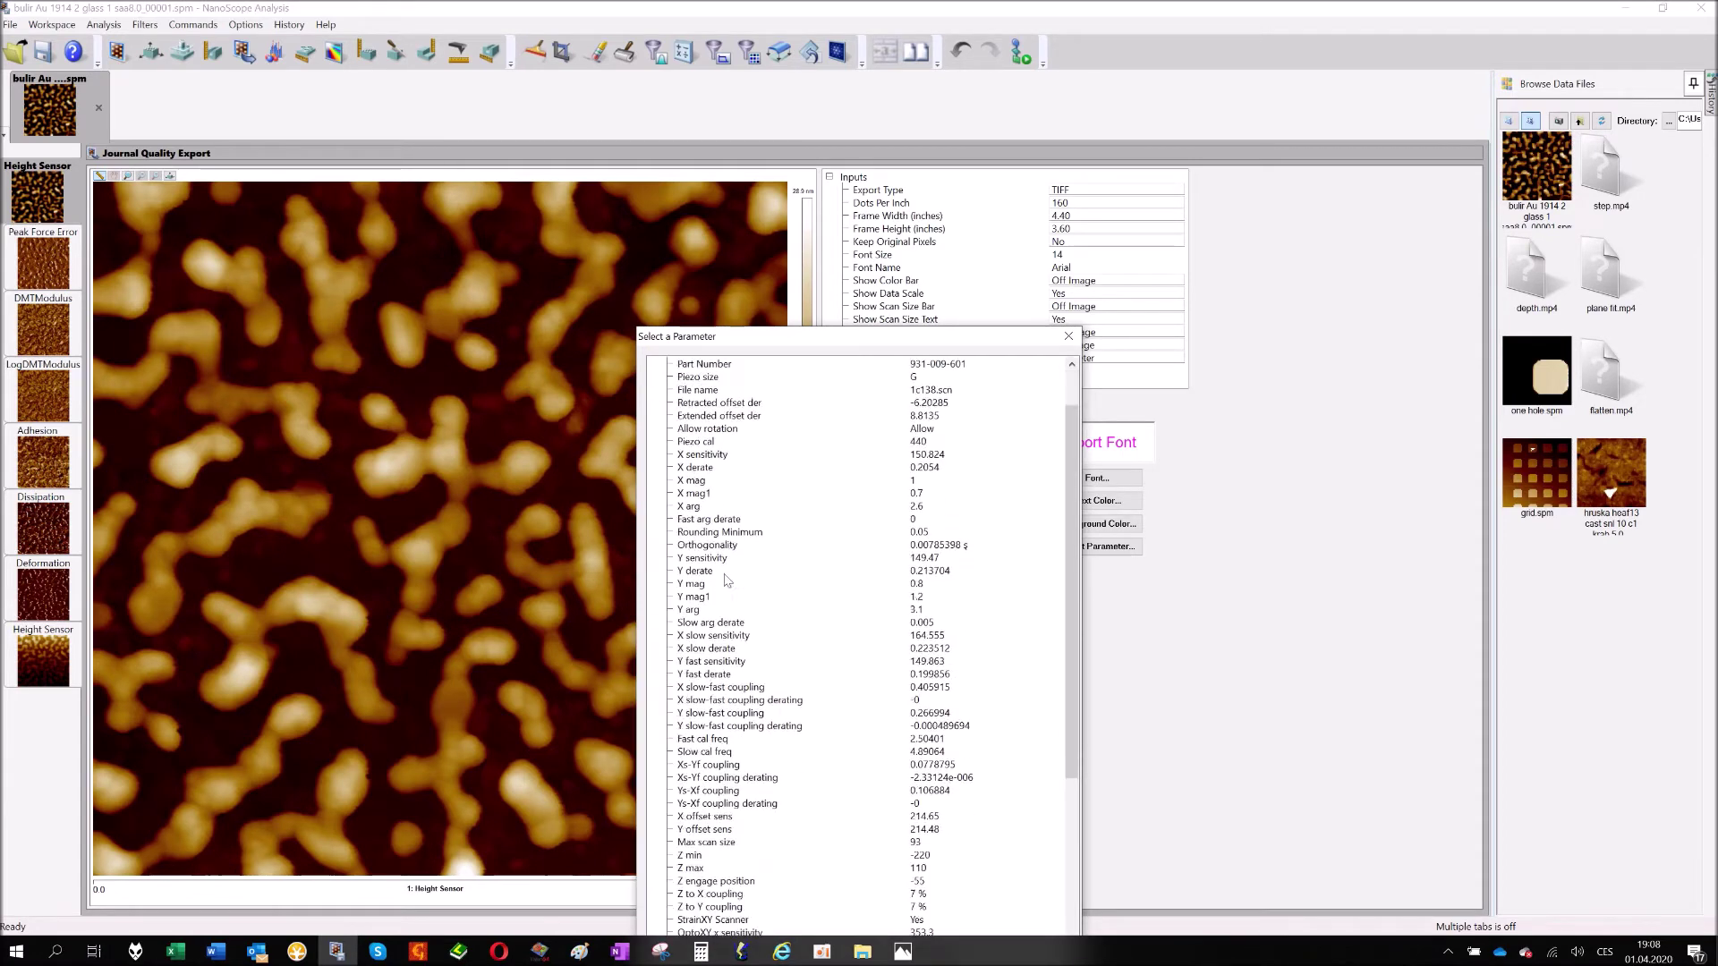
scroll(726, 582, down, 19)
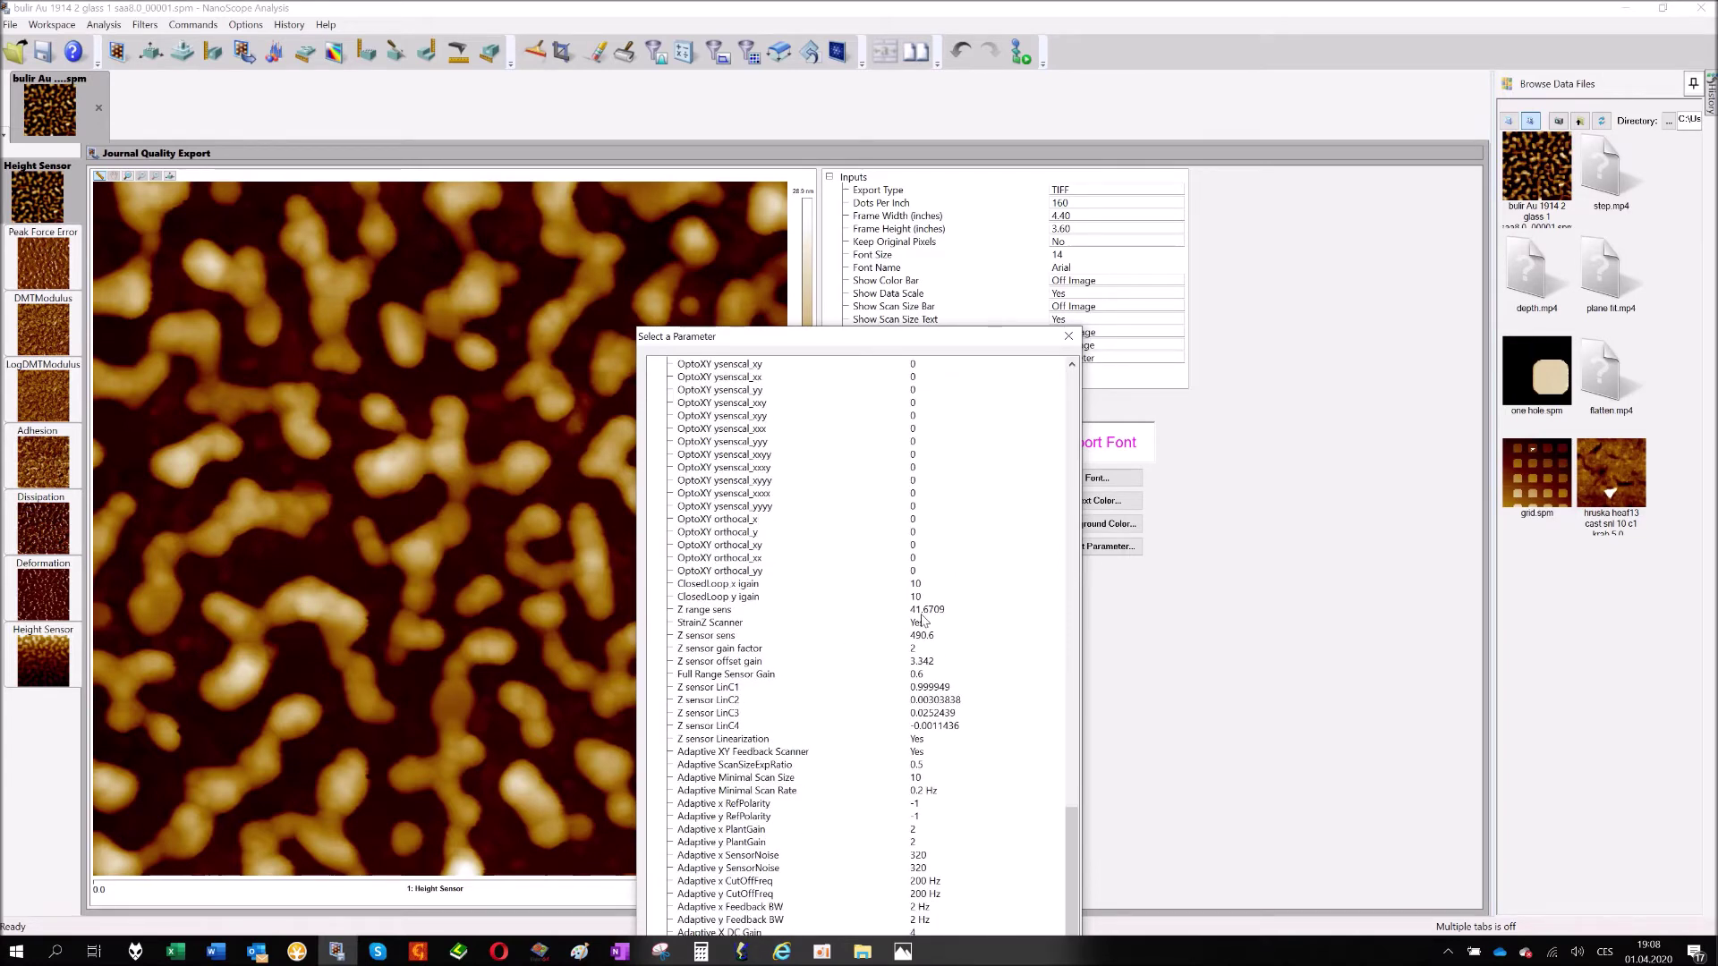
scroll(921, 620, up, 19)
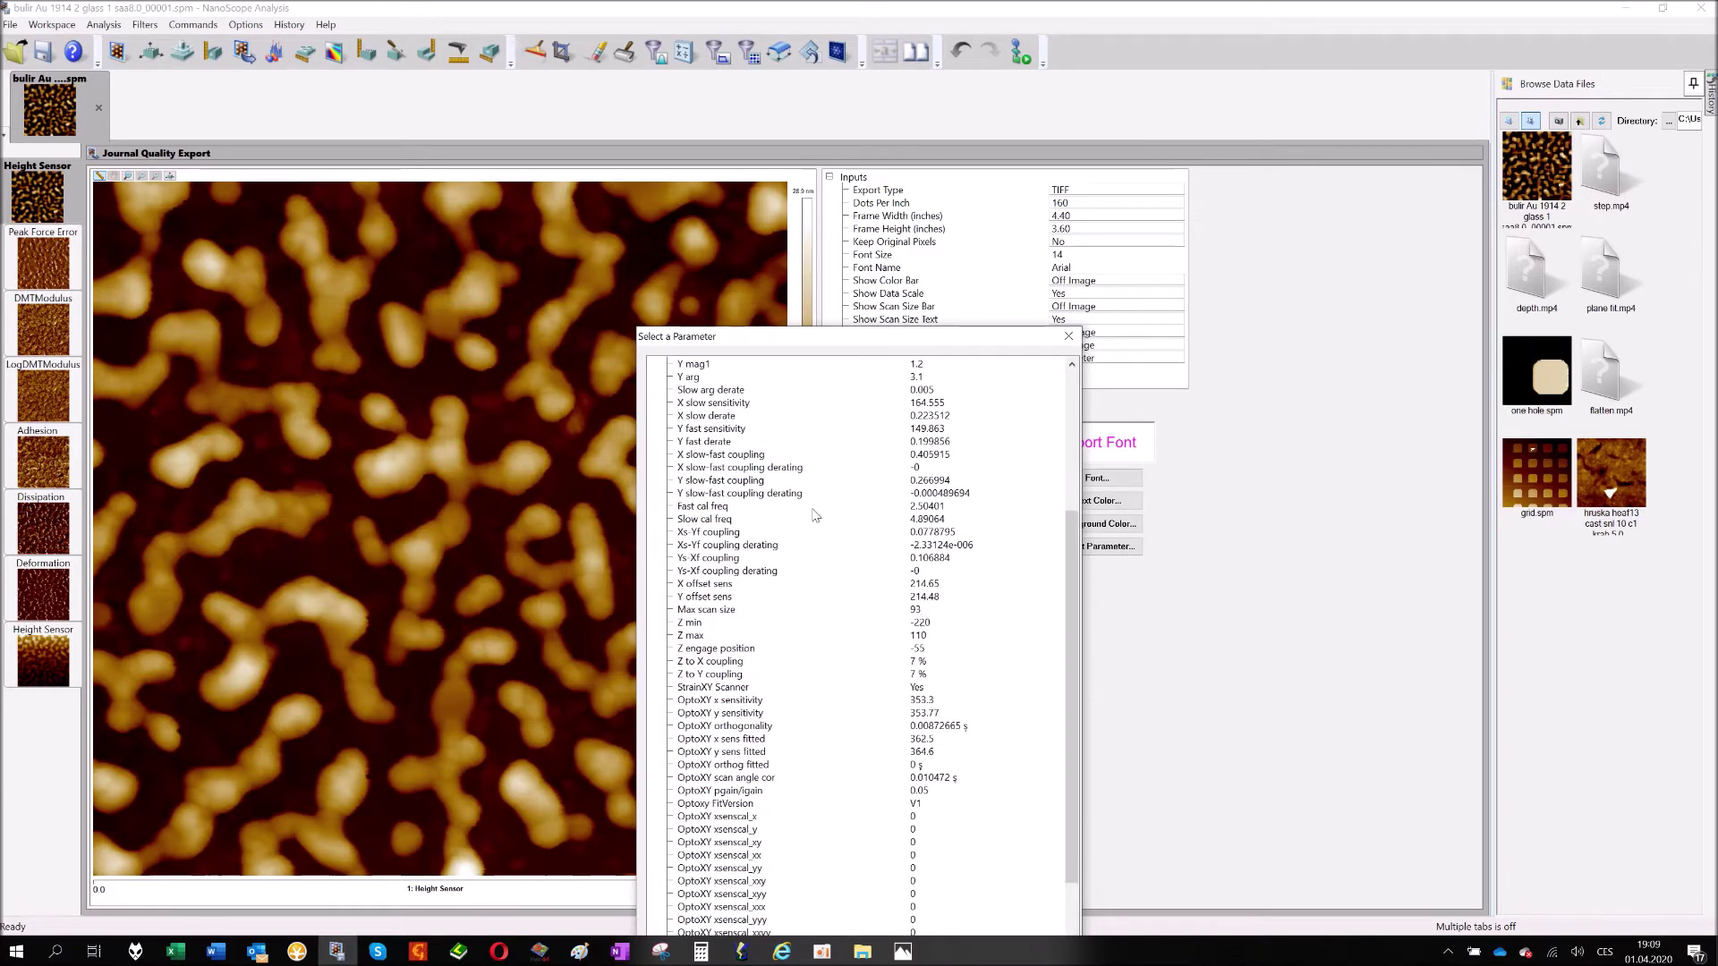
scroll(814, 514, up, 8)
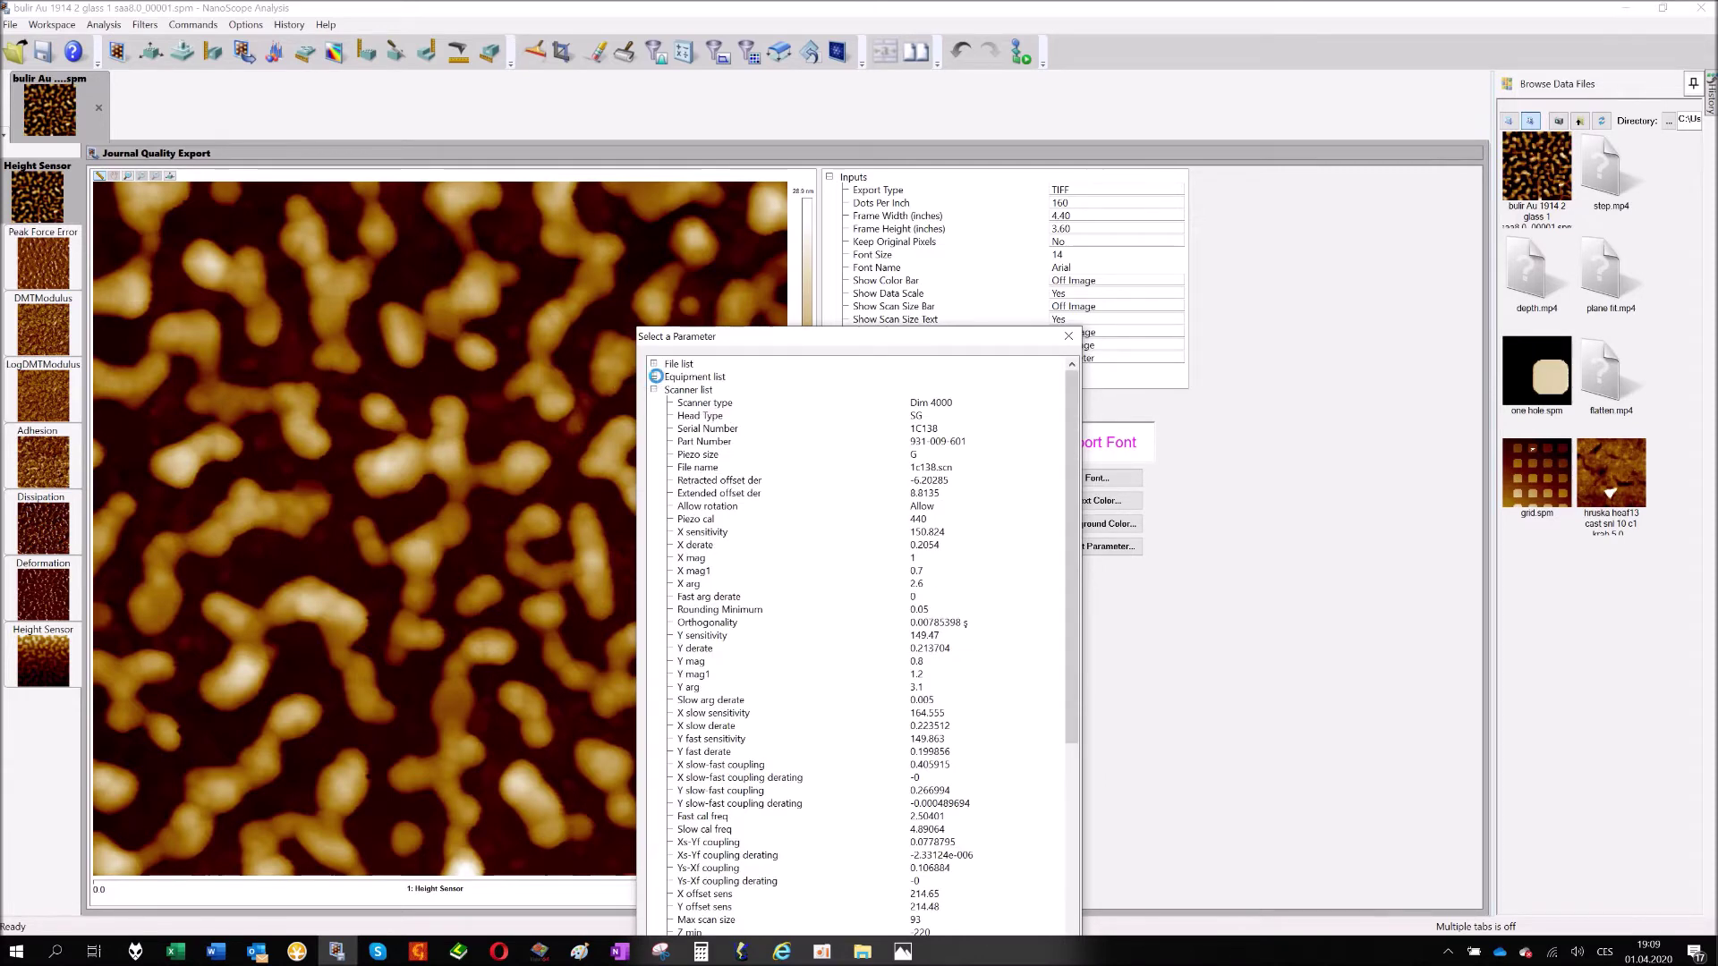
click(654, 377)
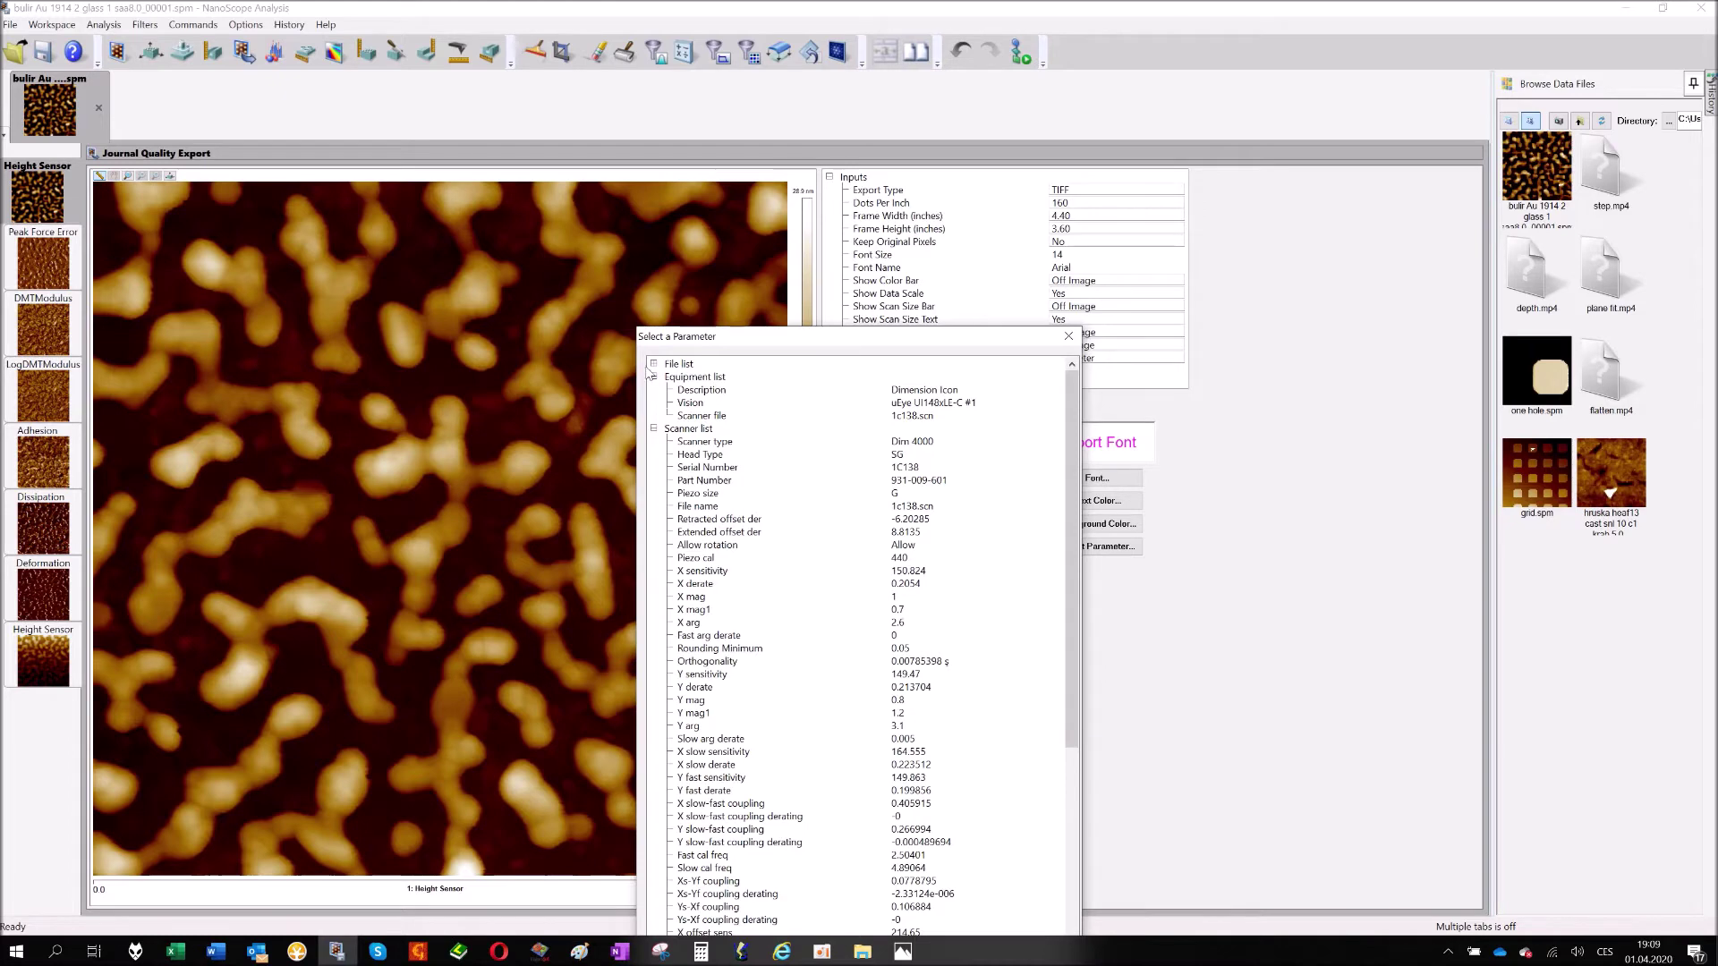
click(653, 363)
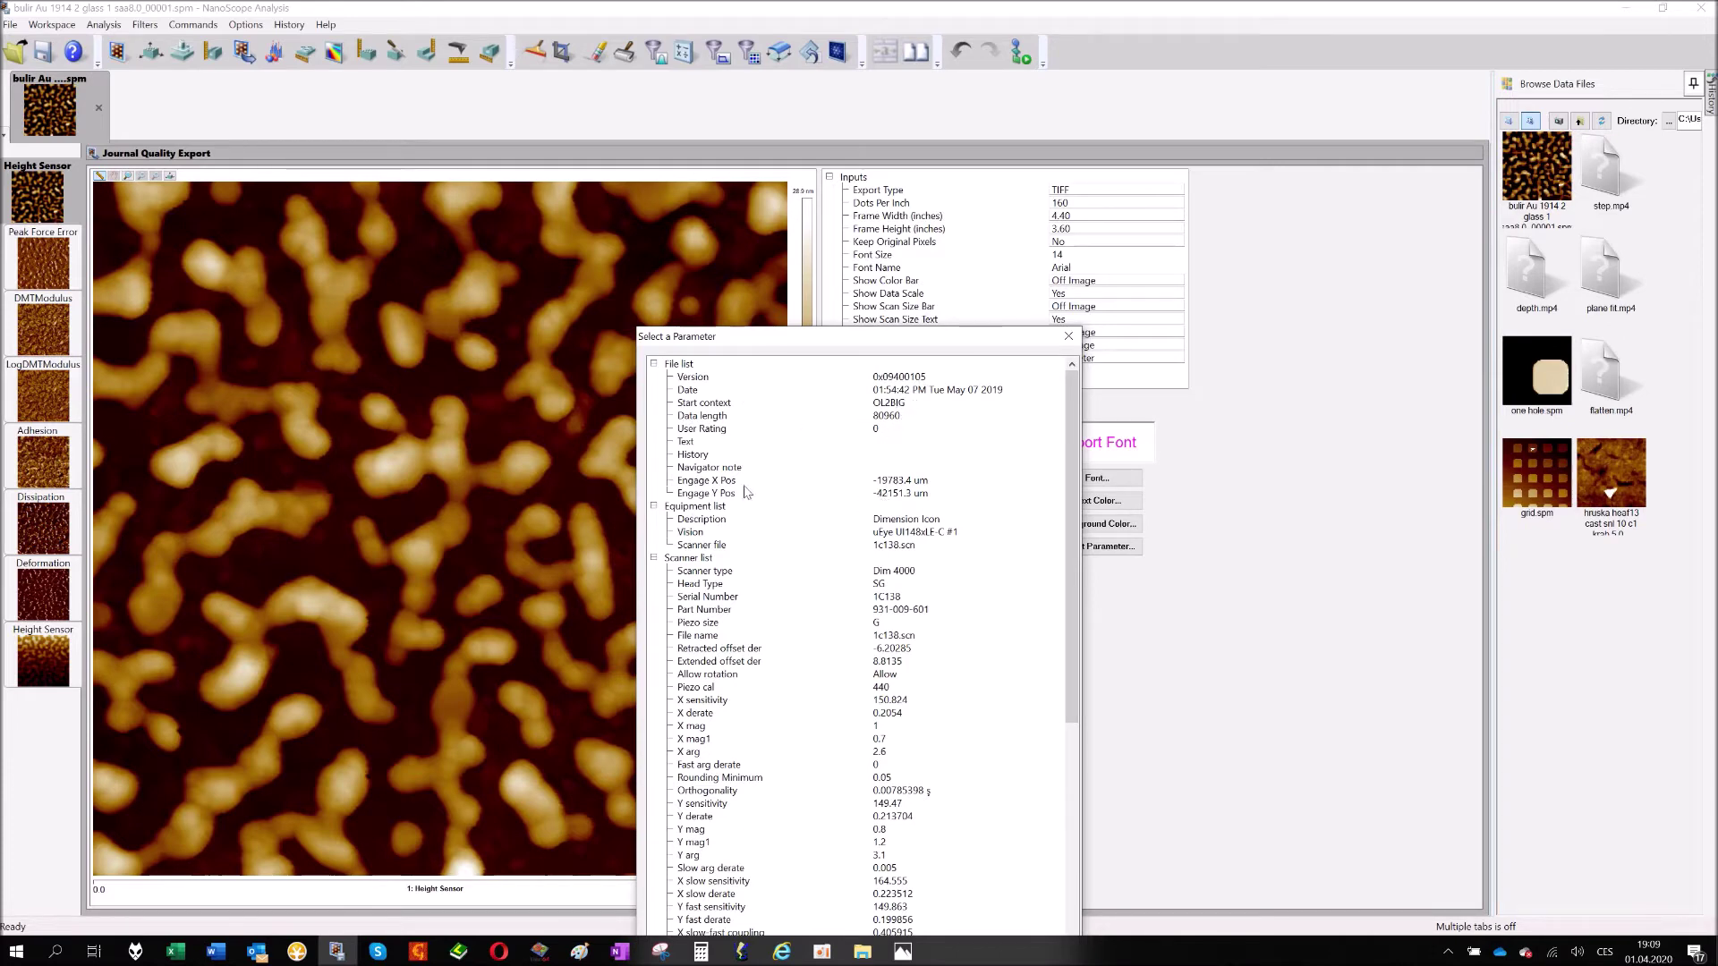
scroll(907, 514, down, 15)
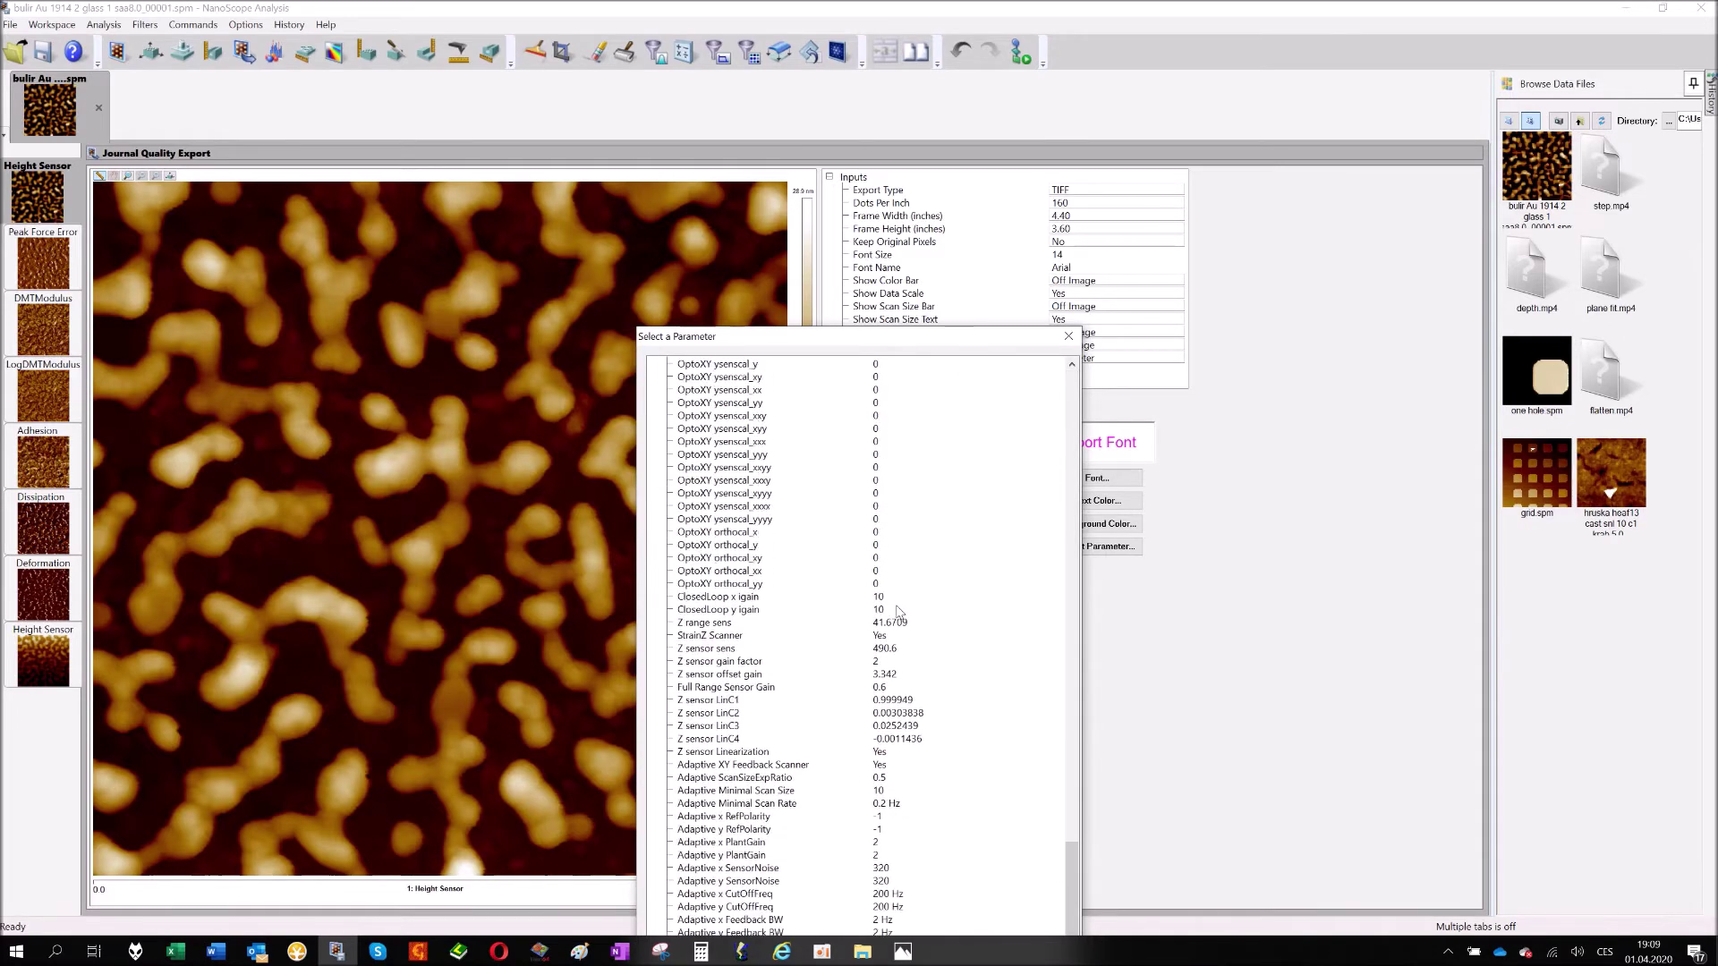
click(1068, 336)
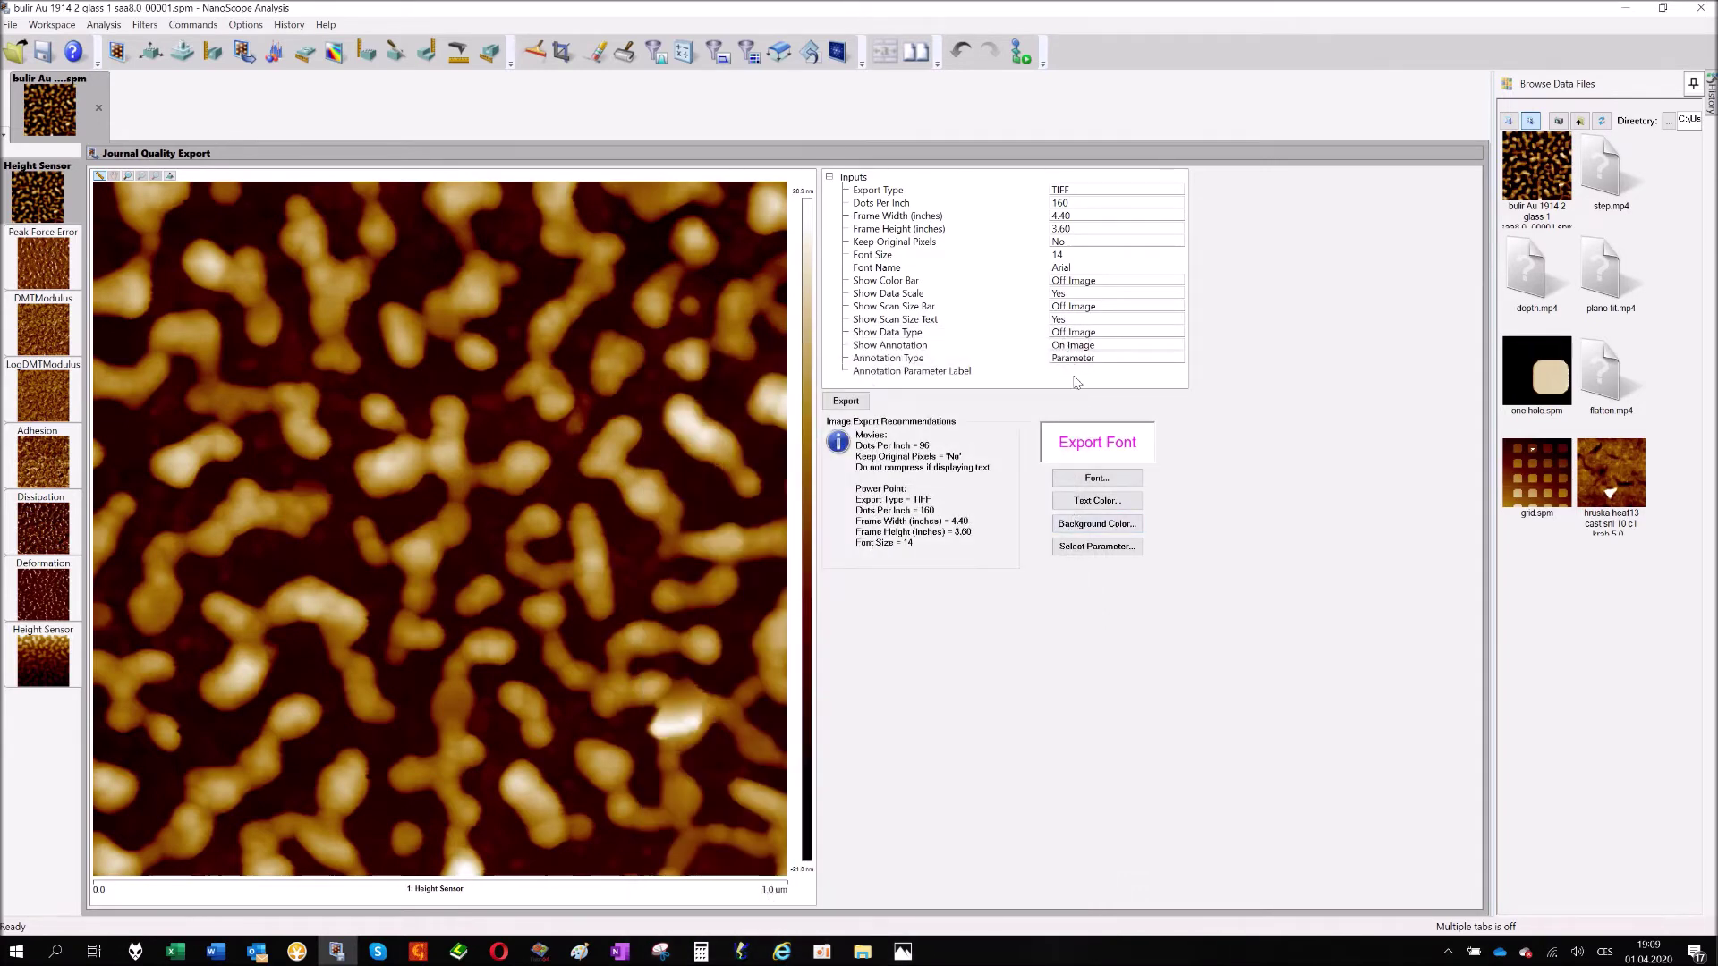
Set the annotation type back to Date and make its text colour pink-red
click(1078, 359)
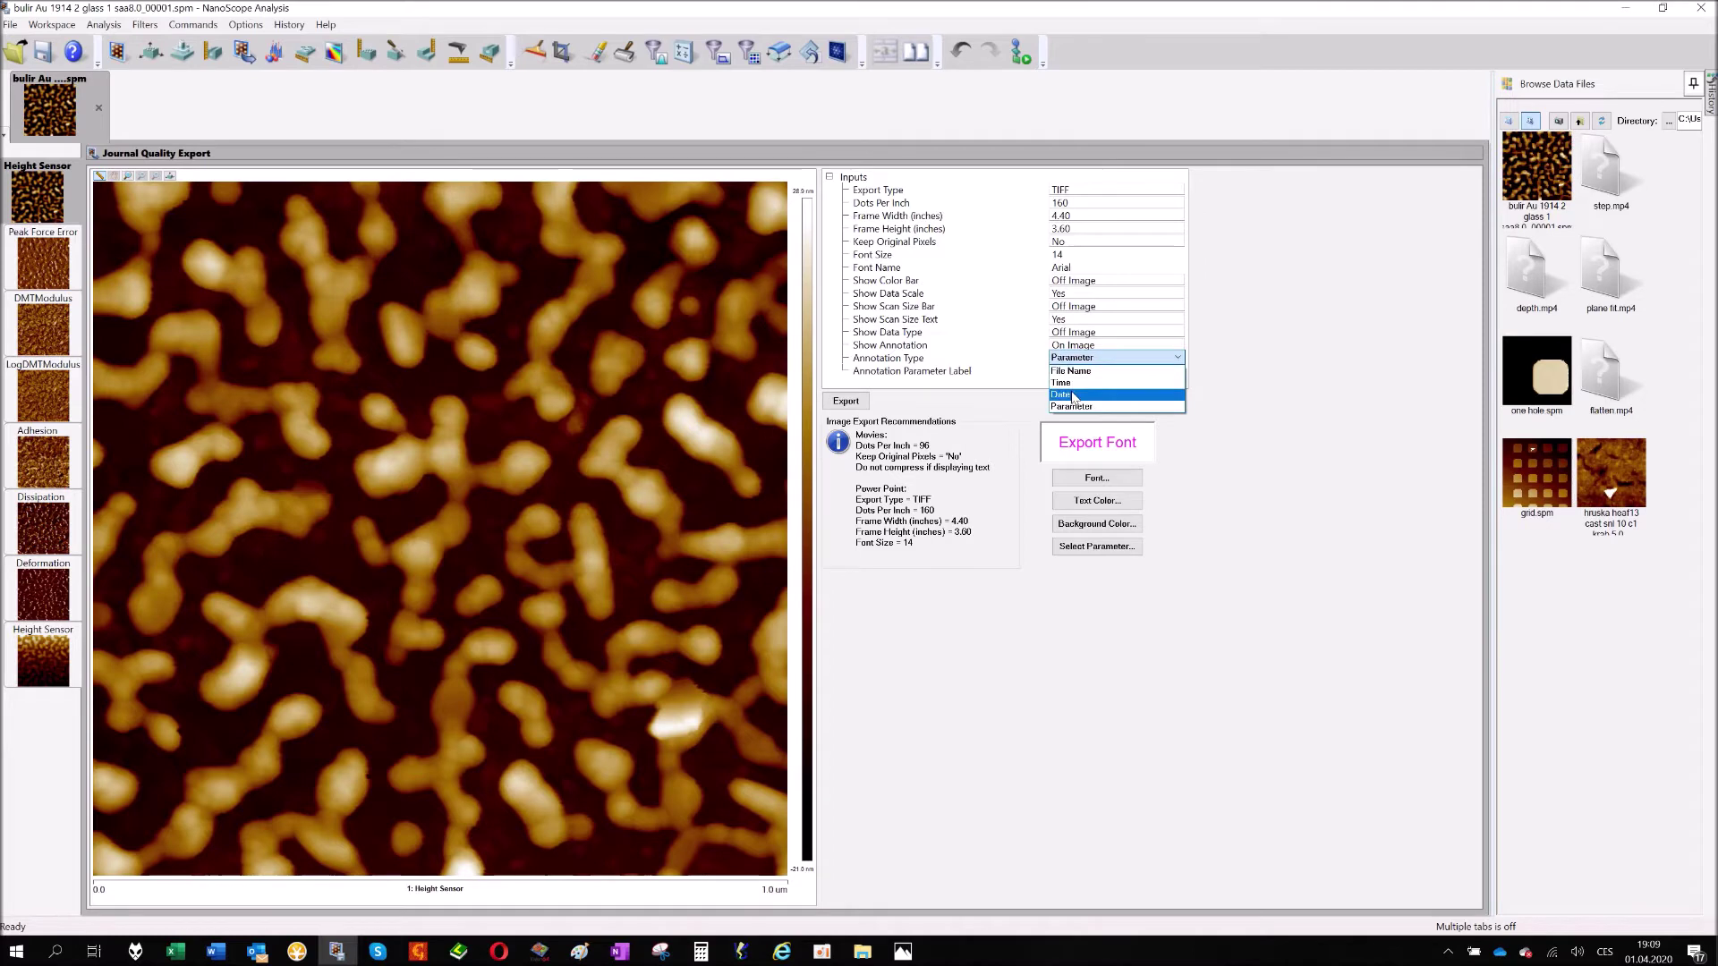
click(1074, 395)
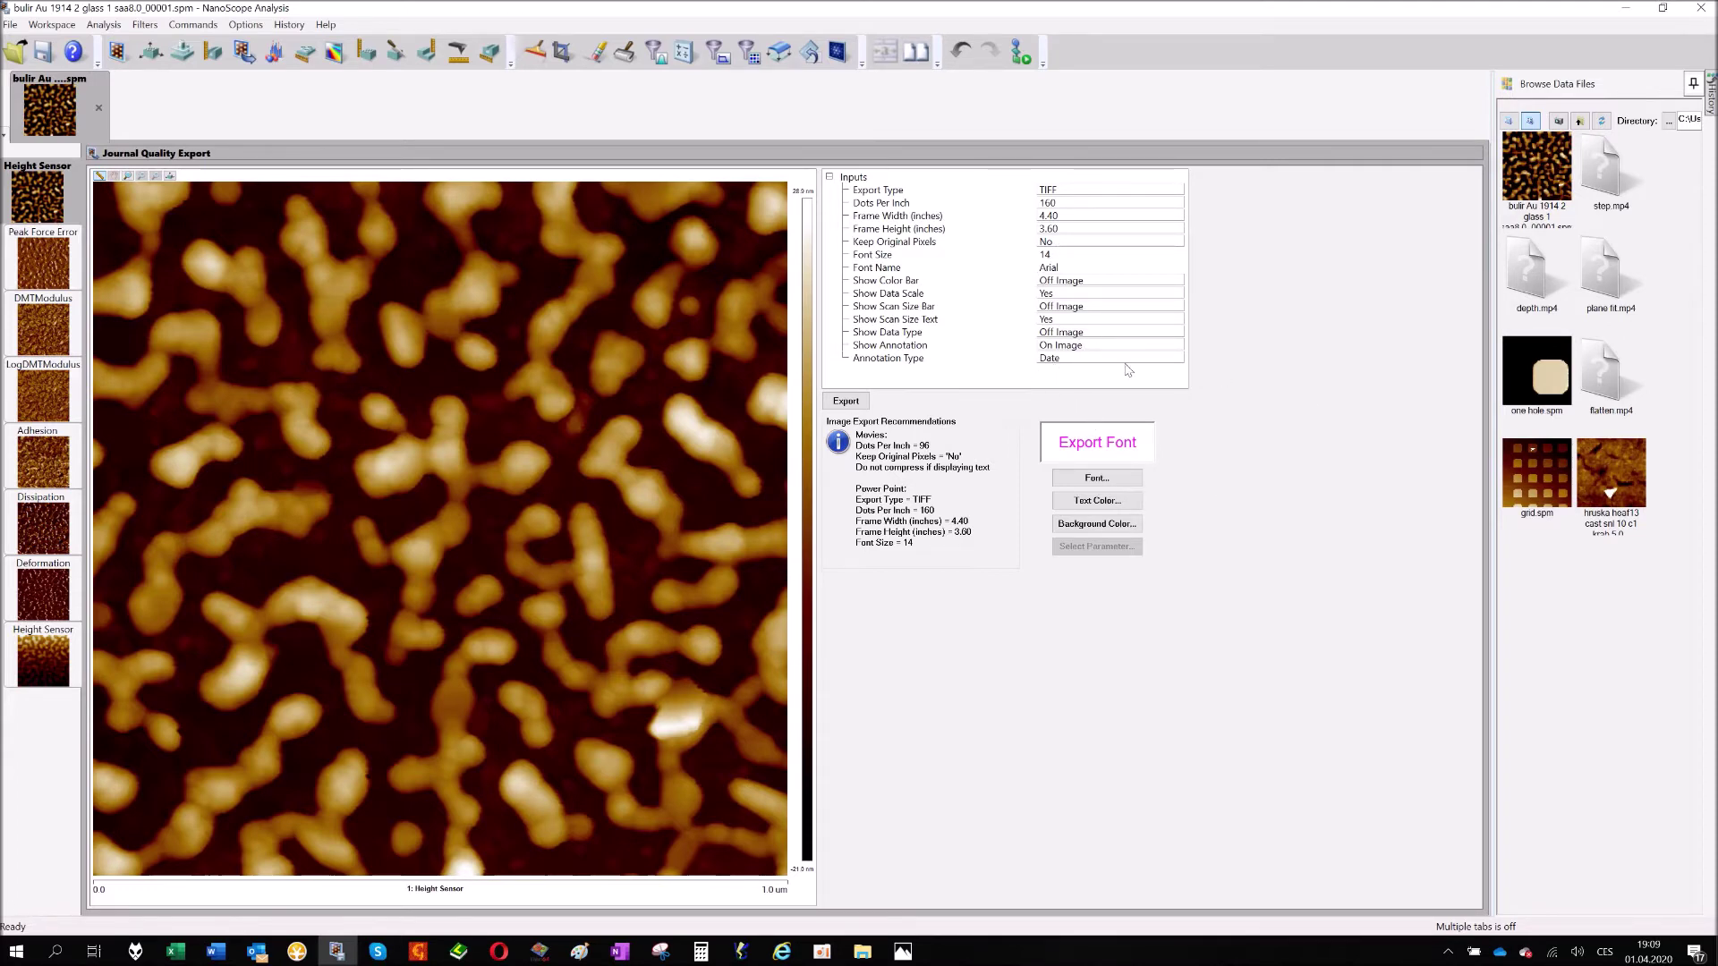
click(1097, 501)
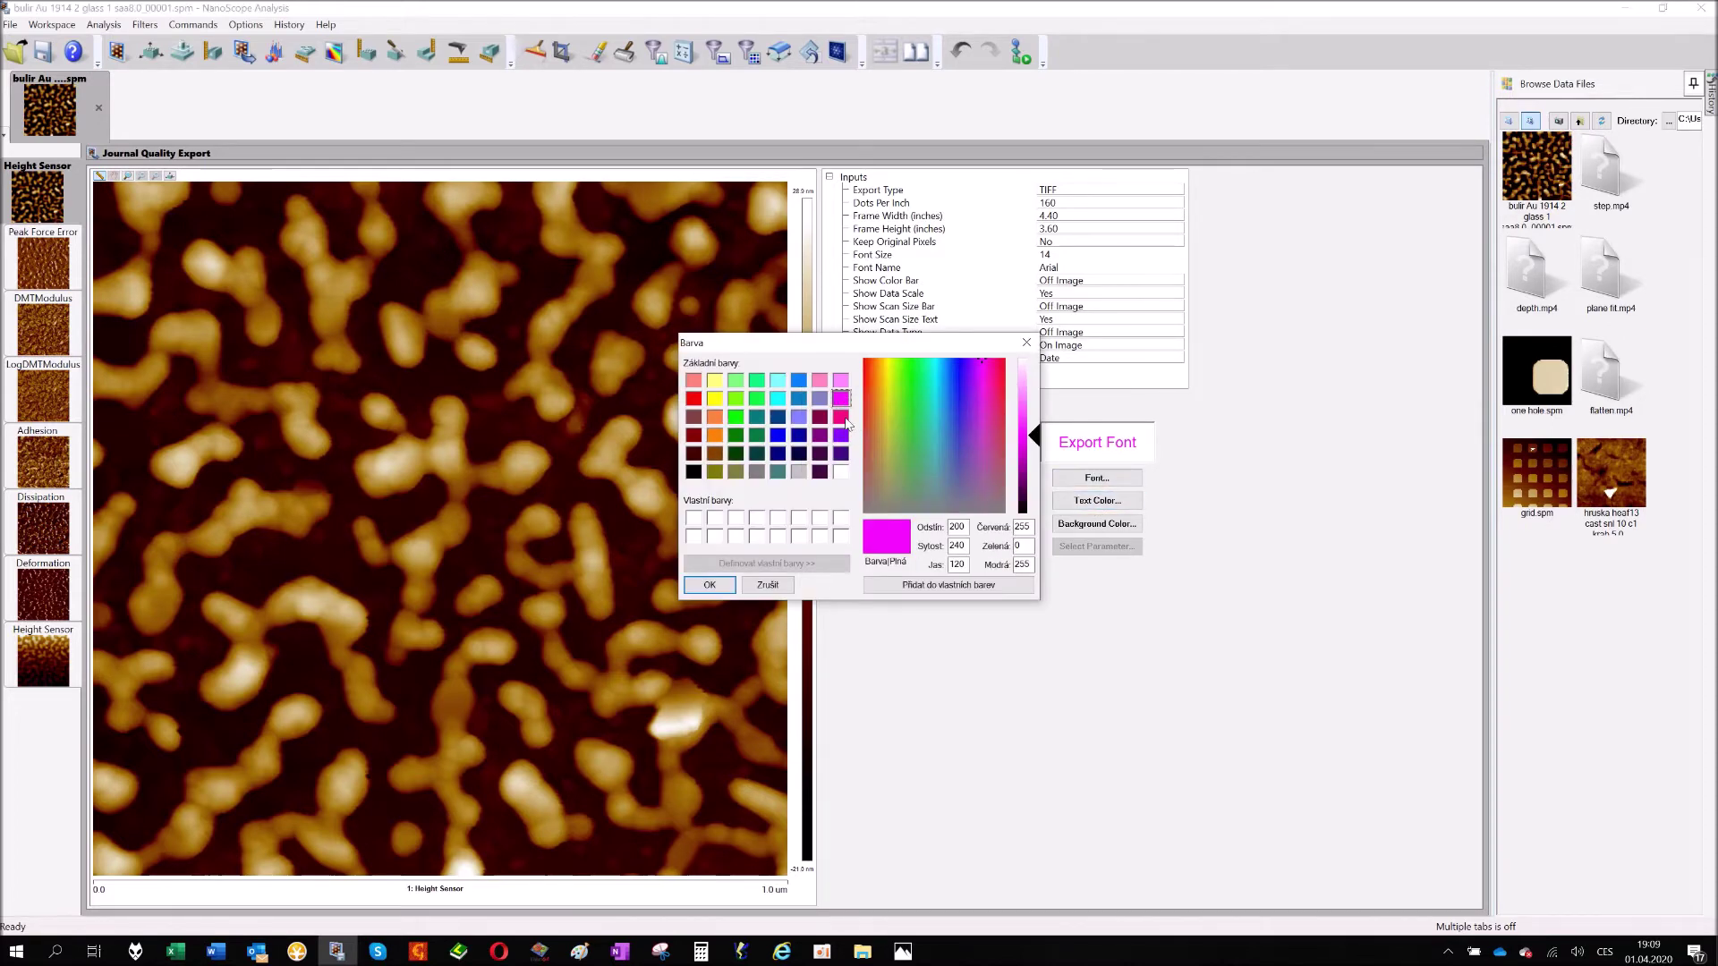
click(842, 418)
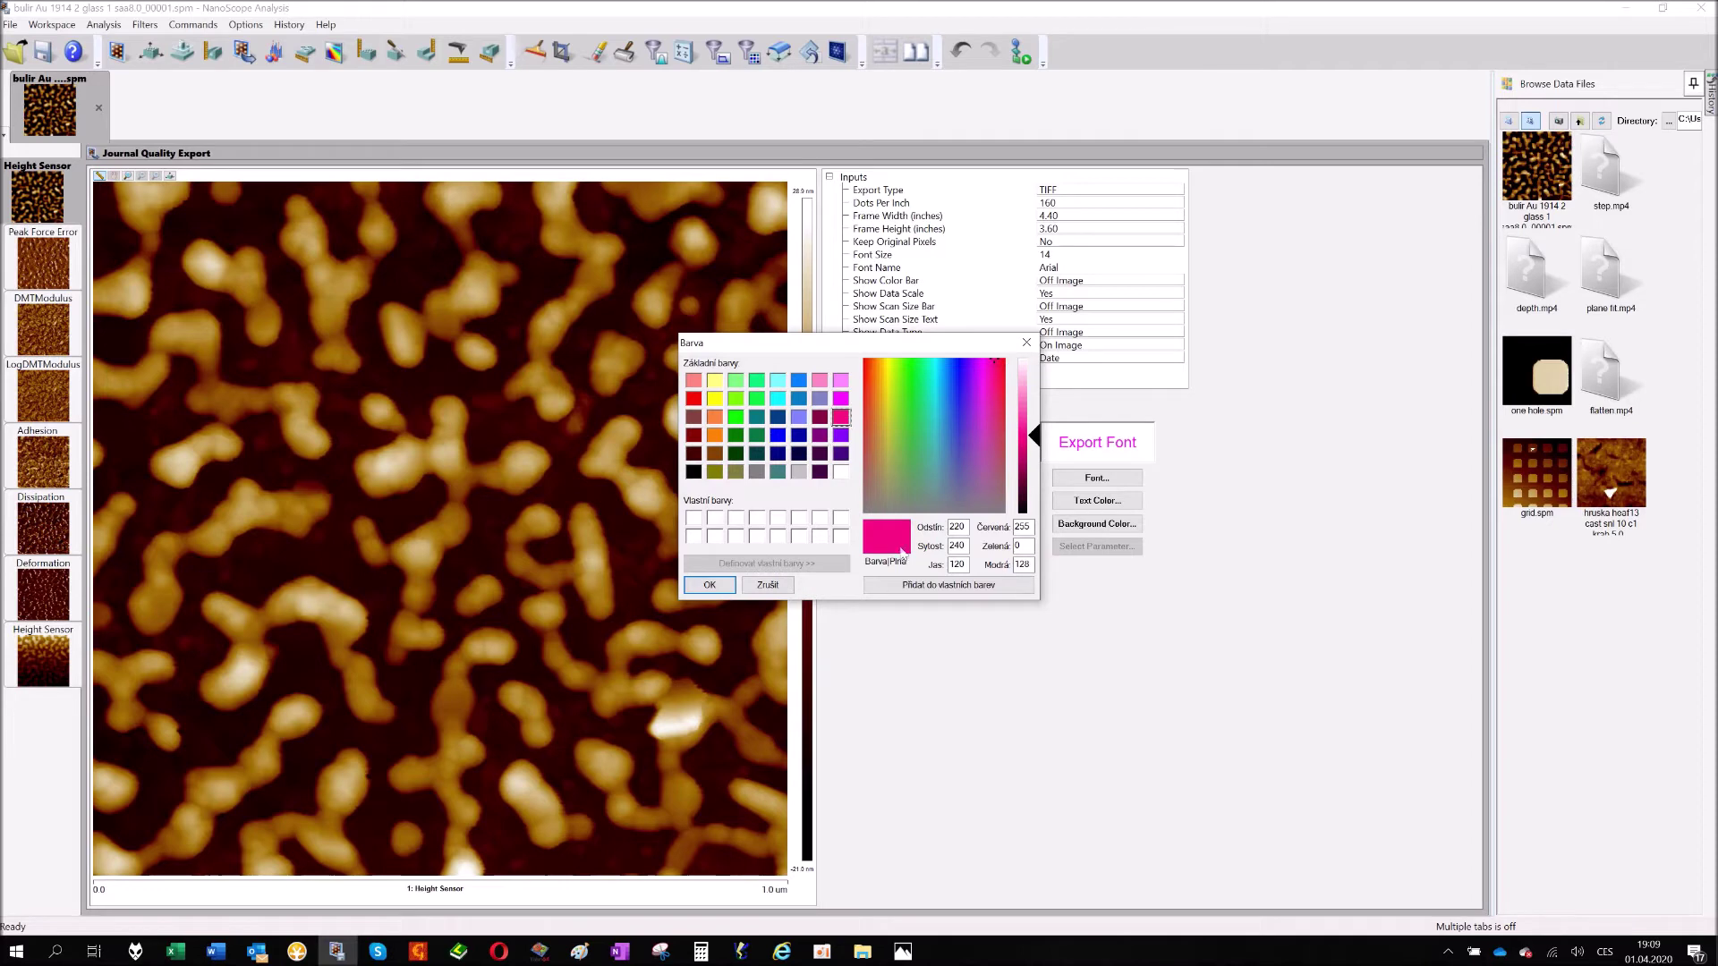
click(709, 586)
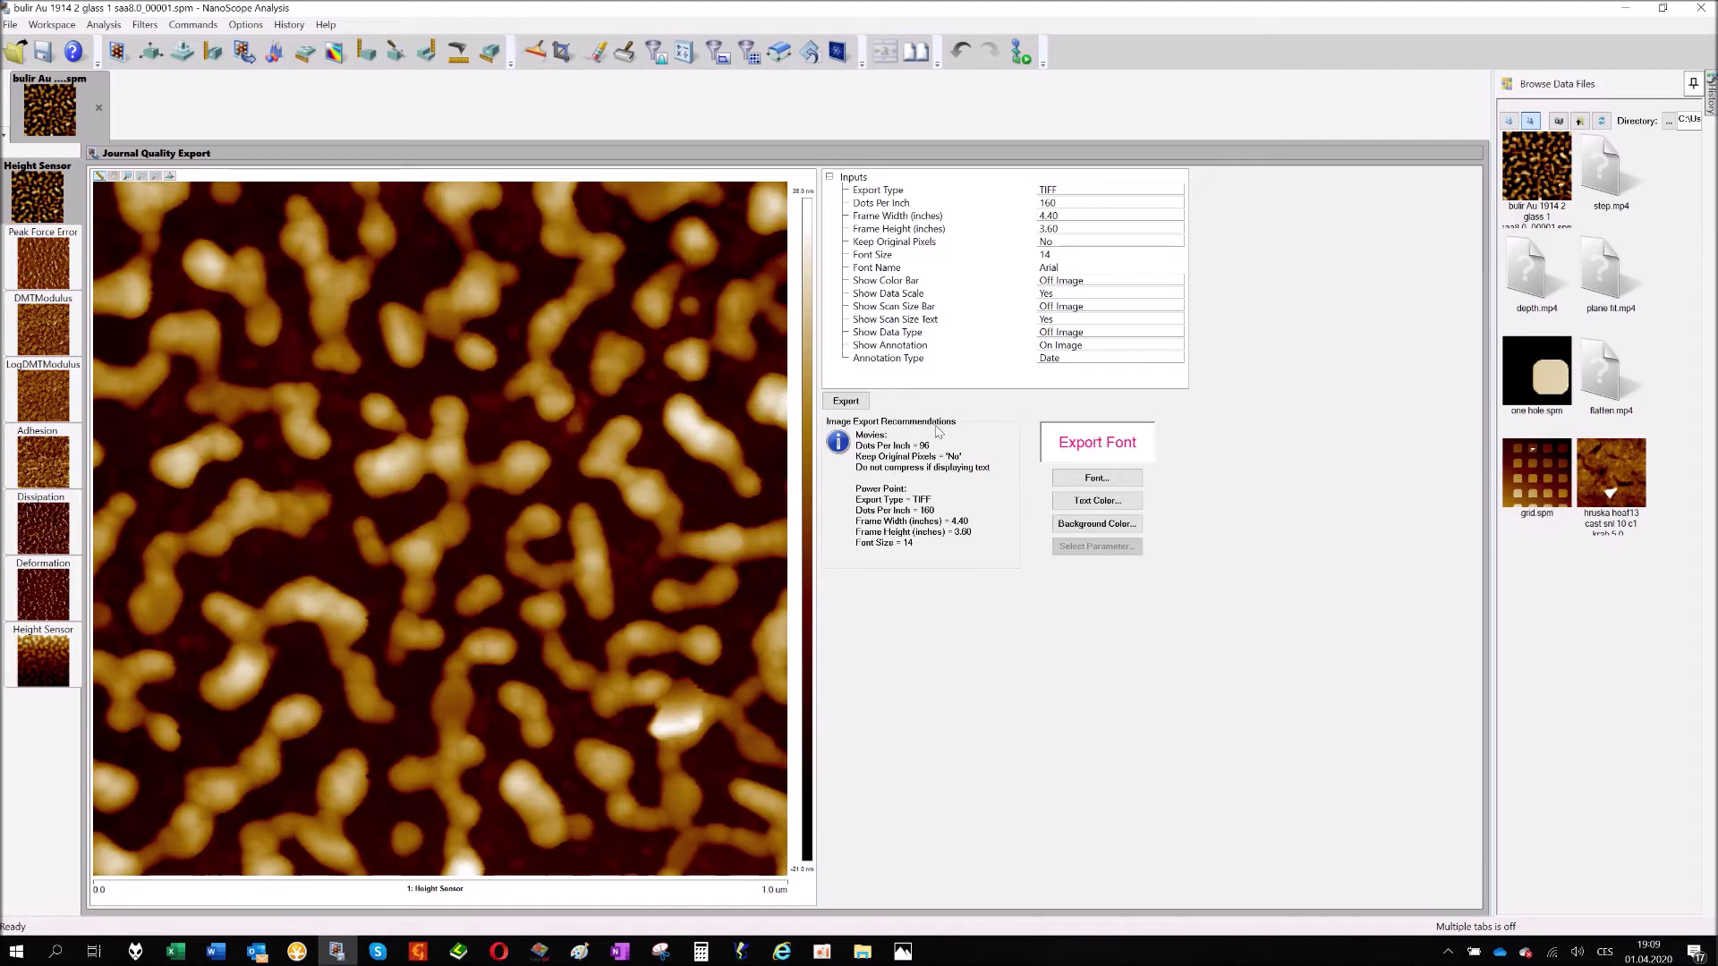
click(845, 402)
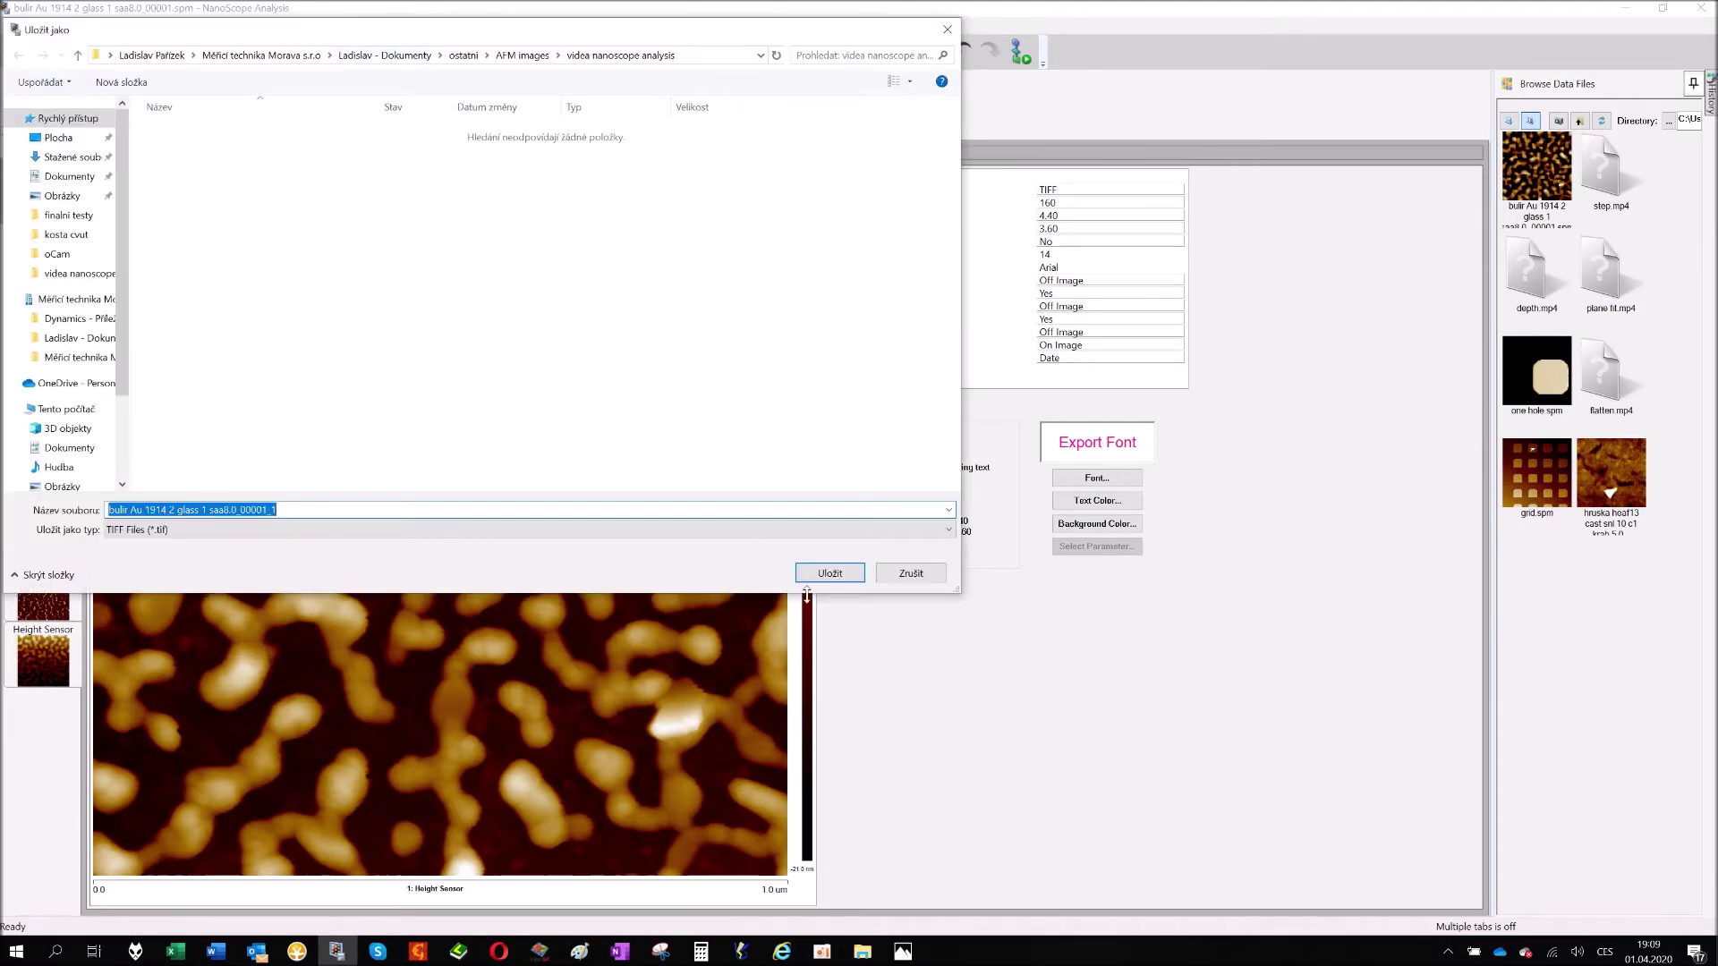
Save the height image as a TIFF under its default name, then open the new file
click(844, 577)
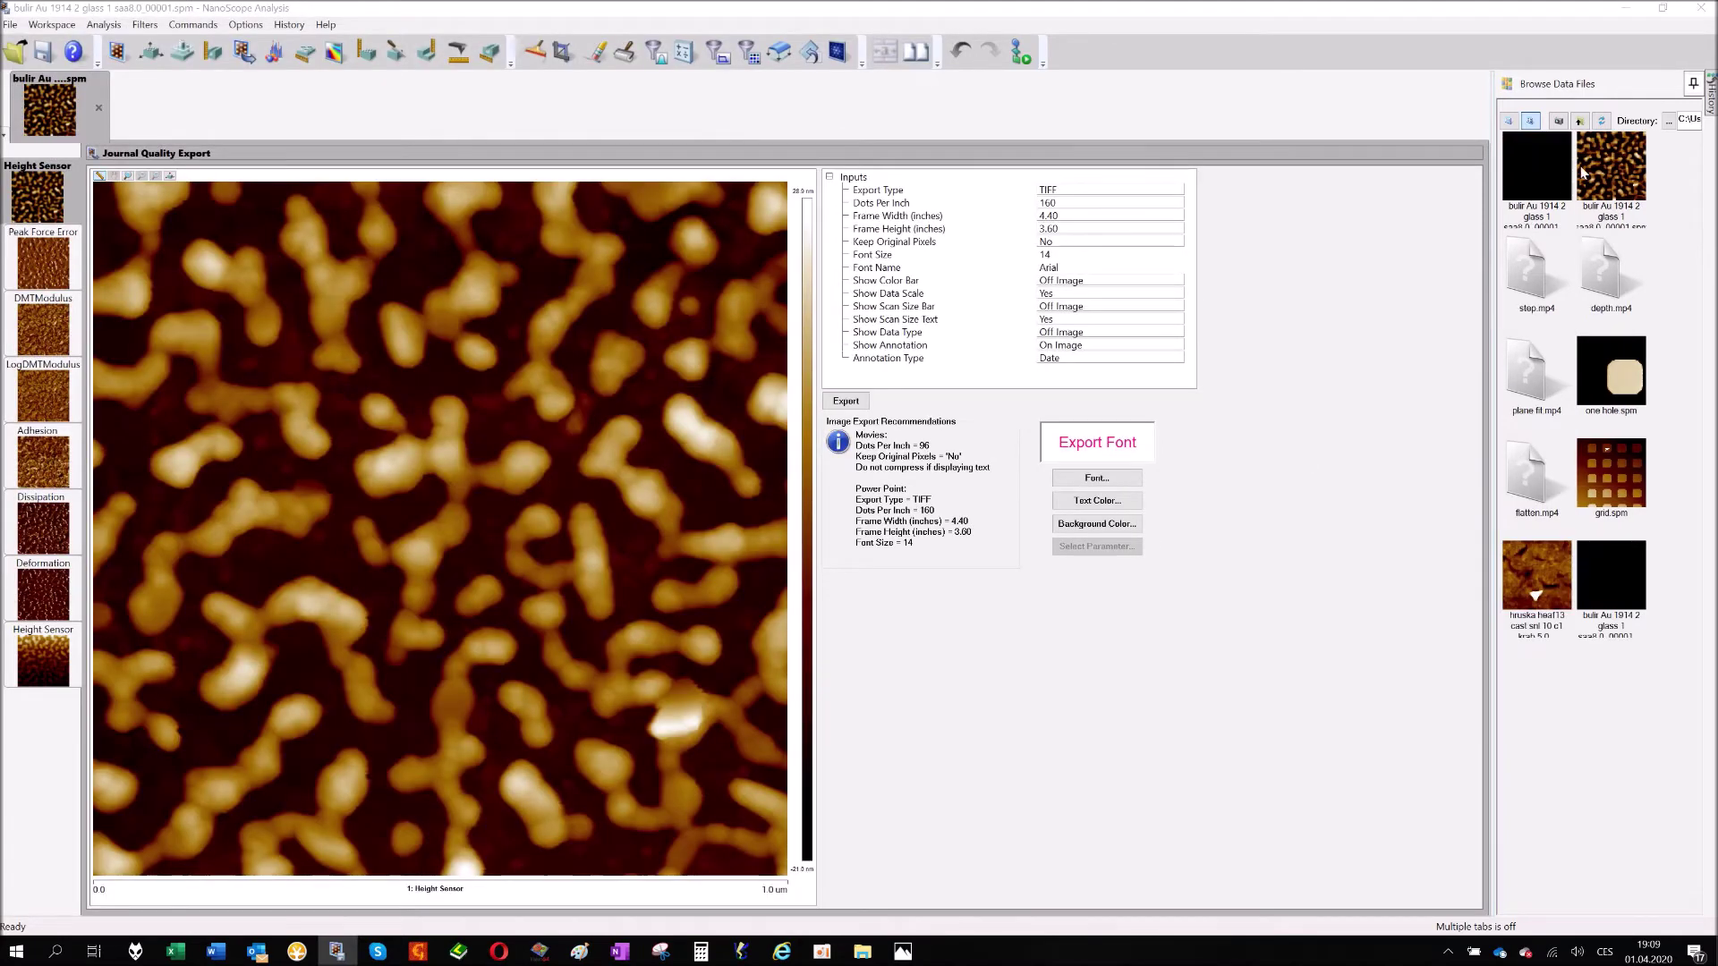
click(1542, 172)
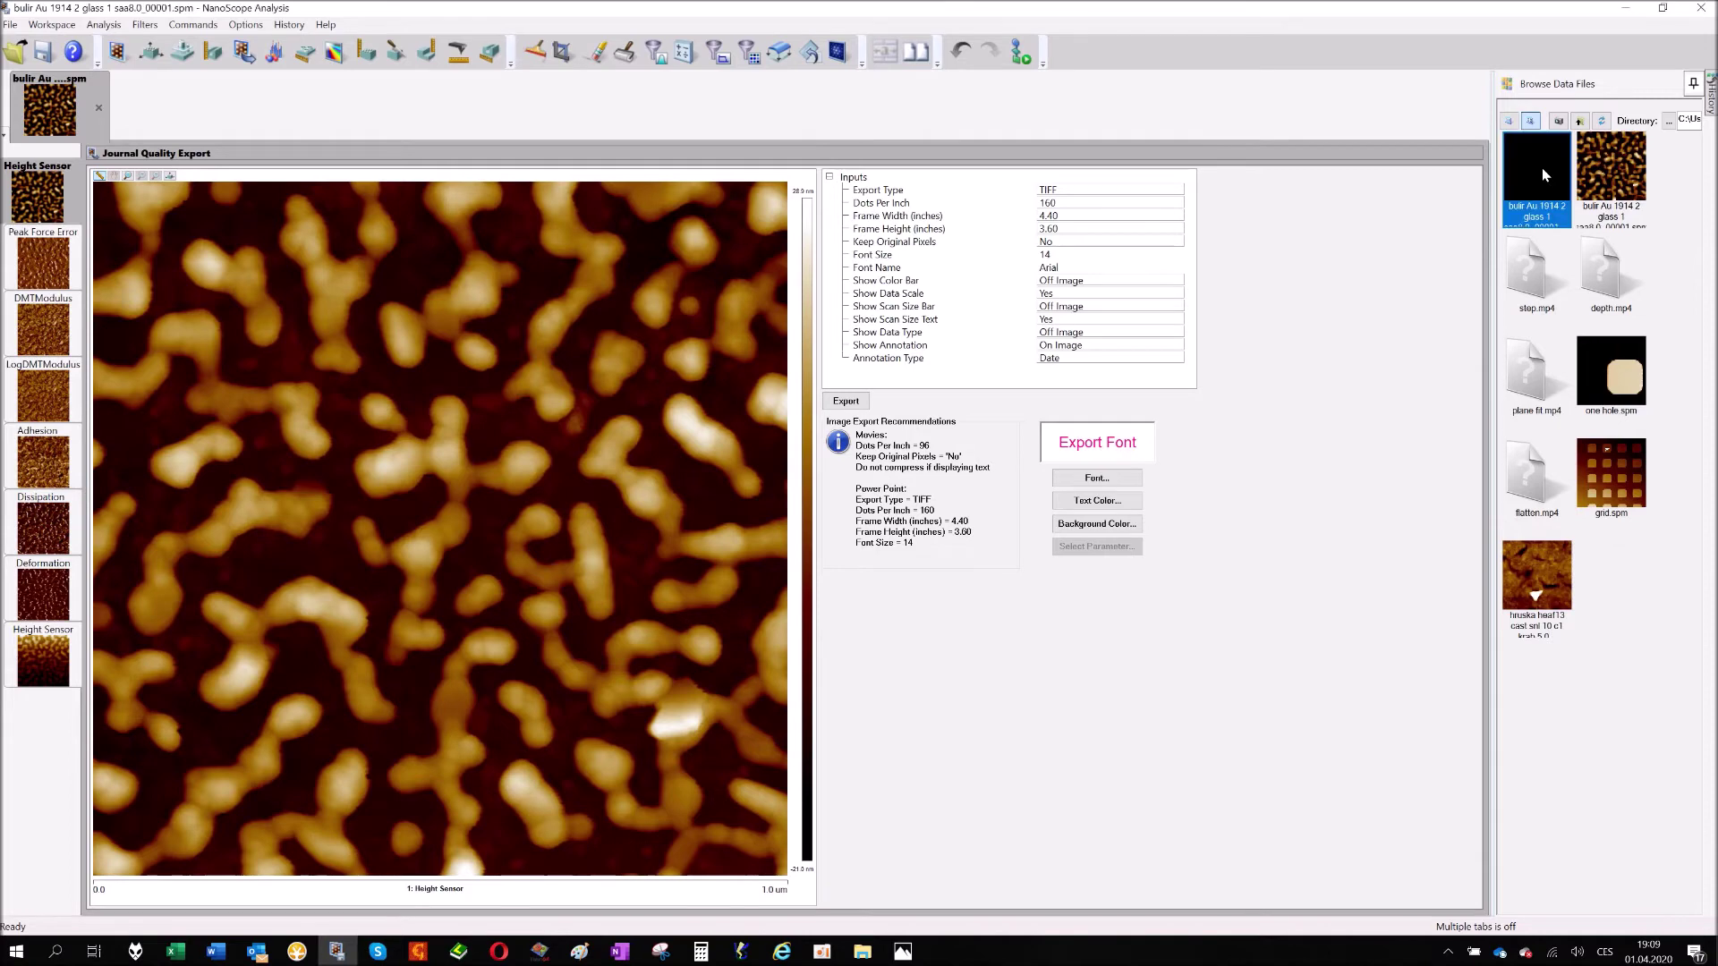
double_click(1542, 170)
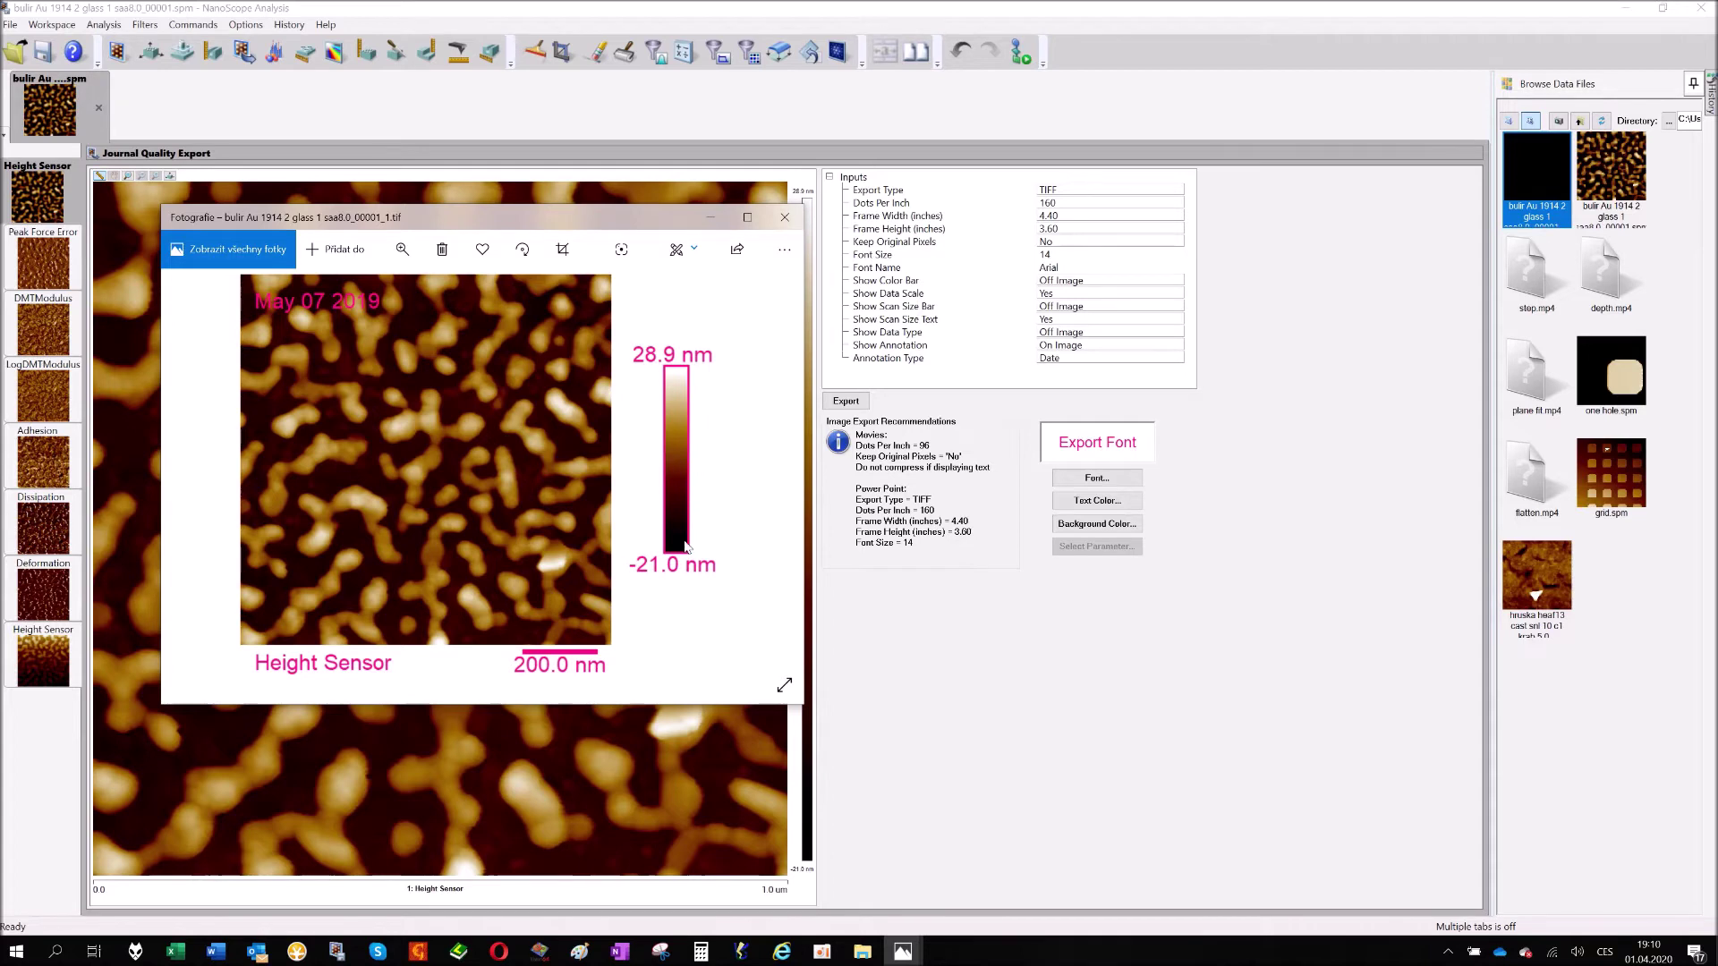
Close the Windows Photos preview of the exported TIFF
click(787, 219)
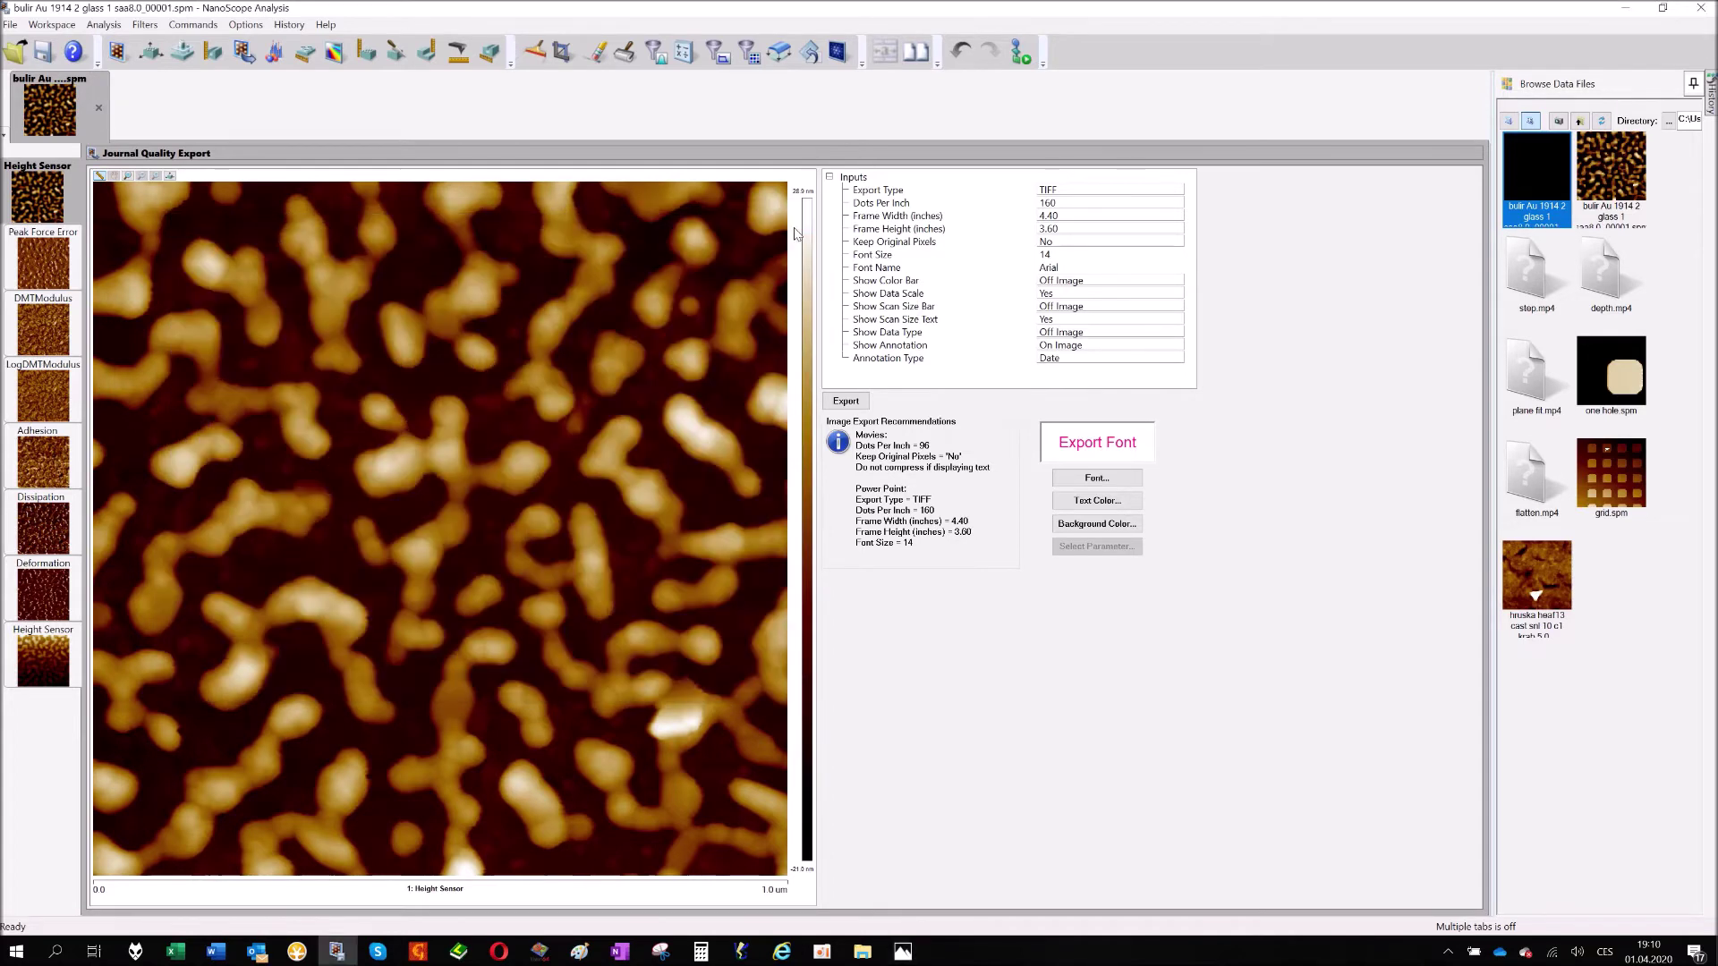
Switch the height data to the 3D Image perspective view
click(152, 55)
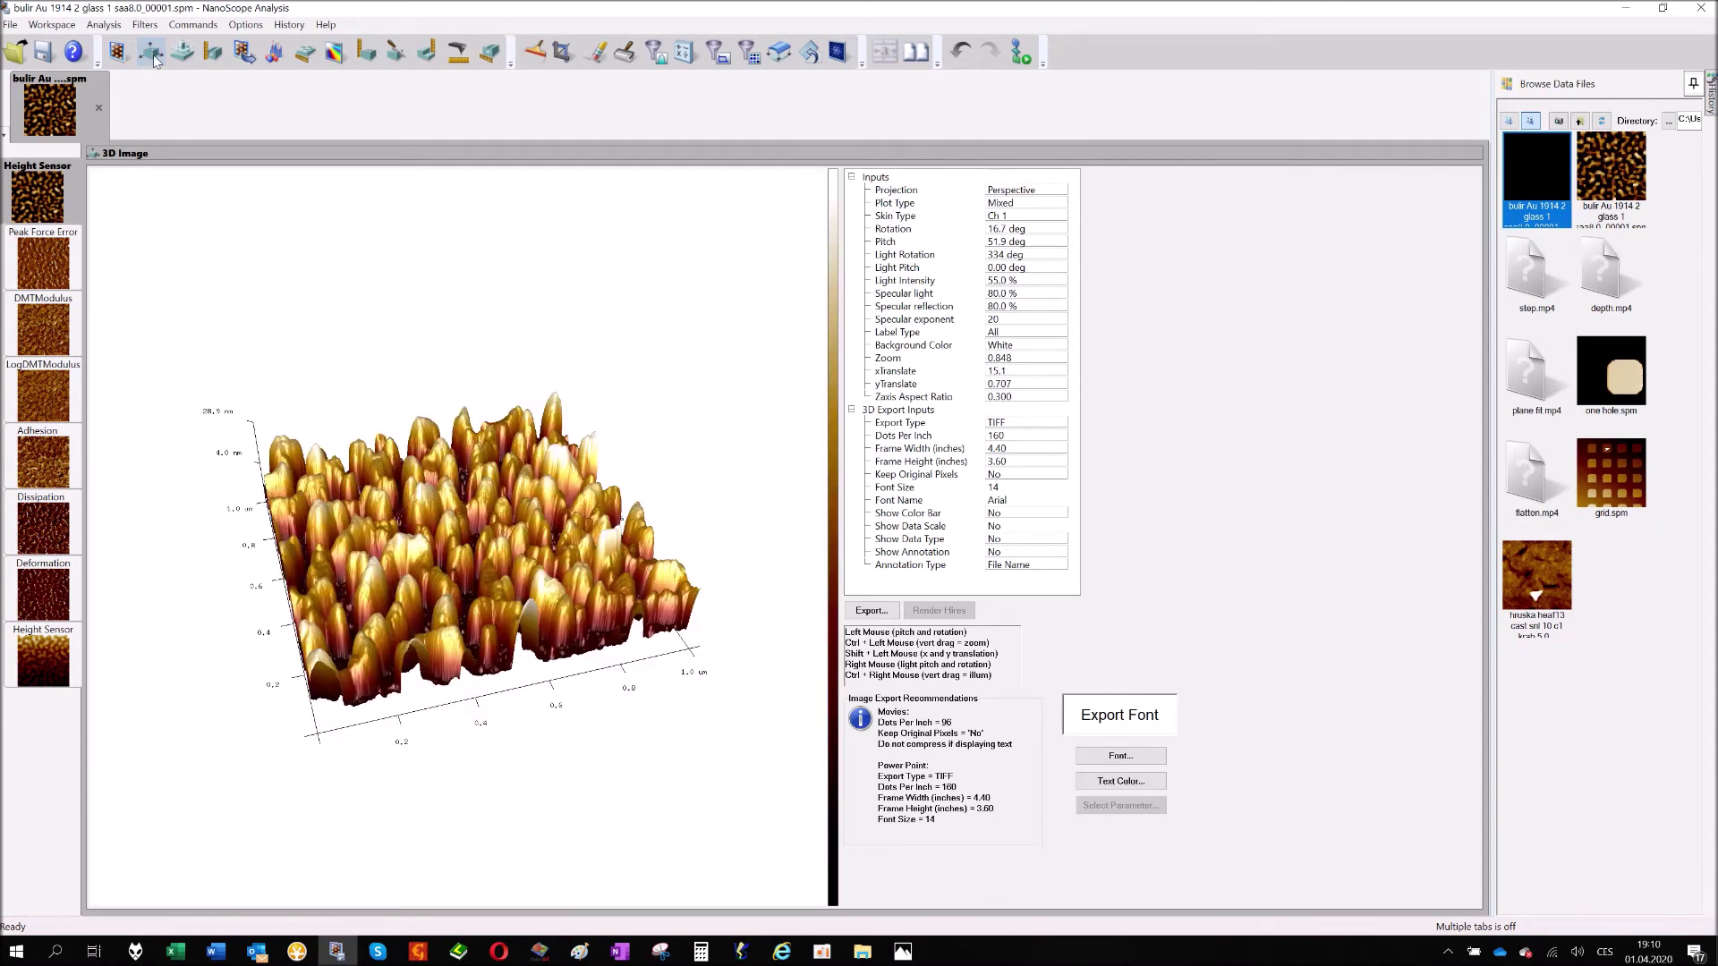
Rotate, zoom and shift the 3D height map to Rotation 23.8°, Pitch 74.6°, xTranslate 31.4
drag(504, 480, 553, 470)
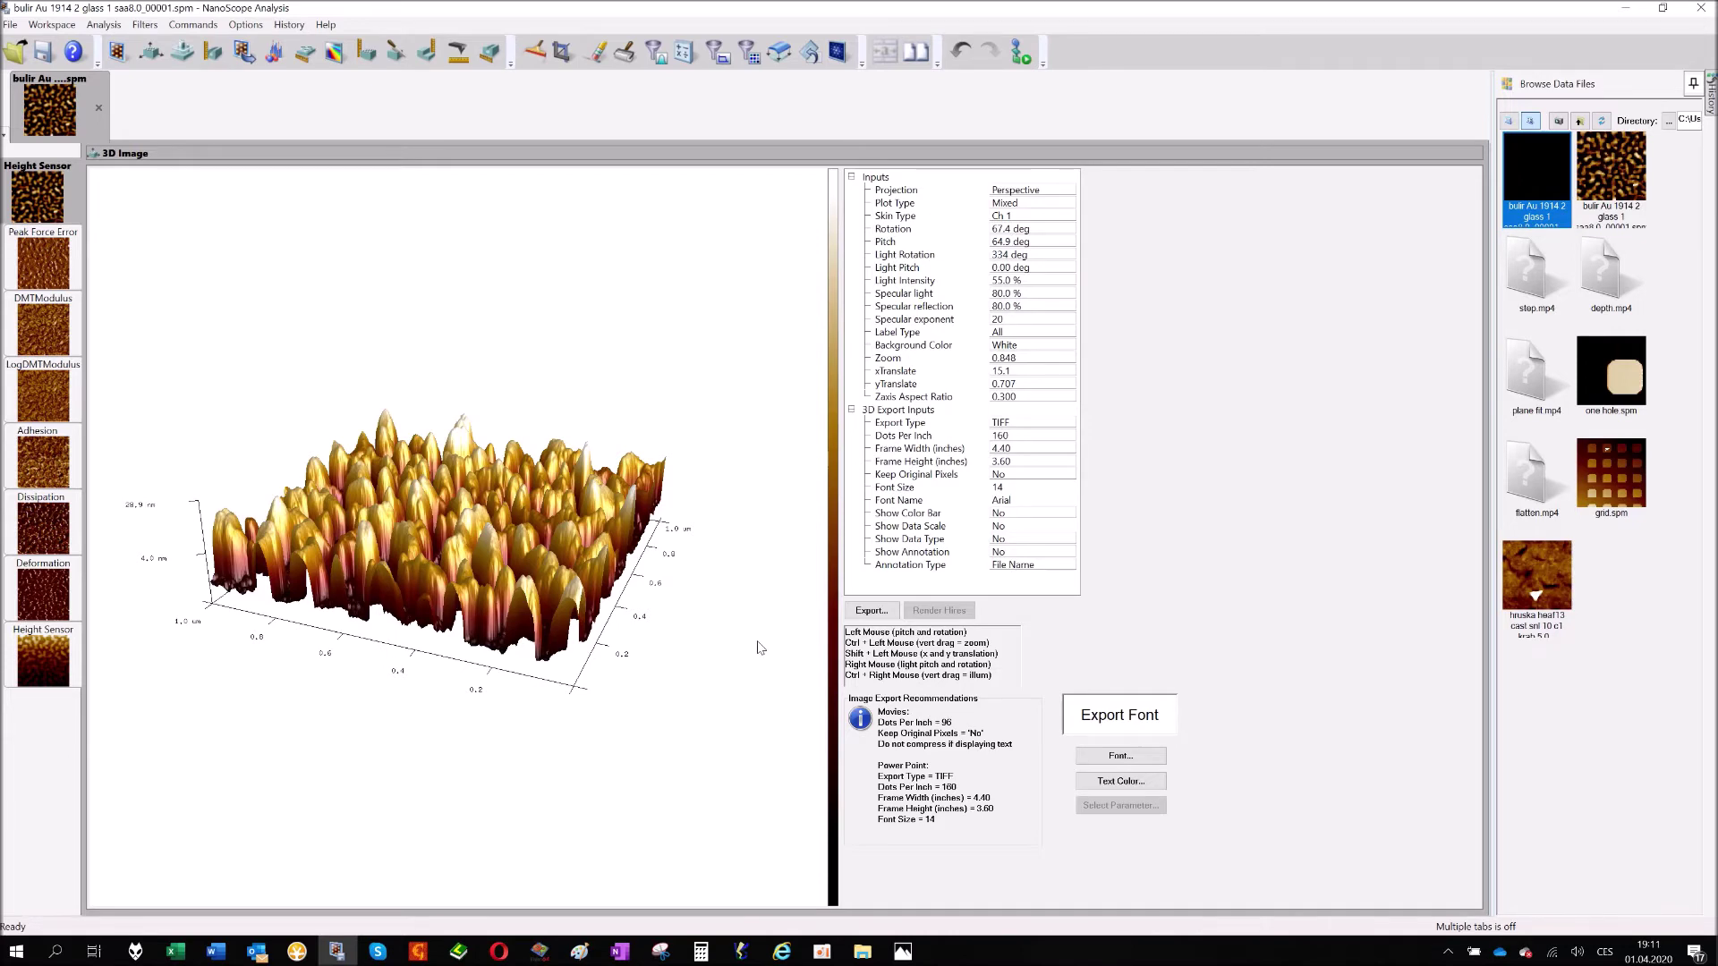
mouse_move(535, 492)
mouse_down()
mouse_move(537, 548)
mouse_move(525, 516)
mouse_up()
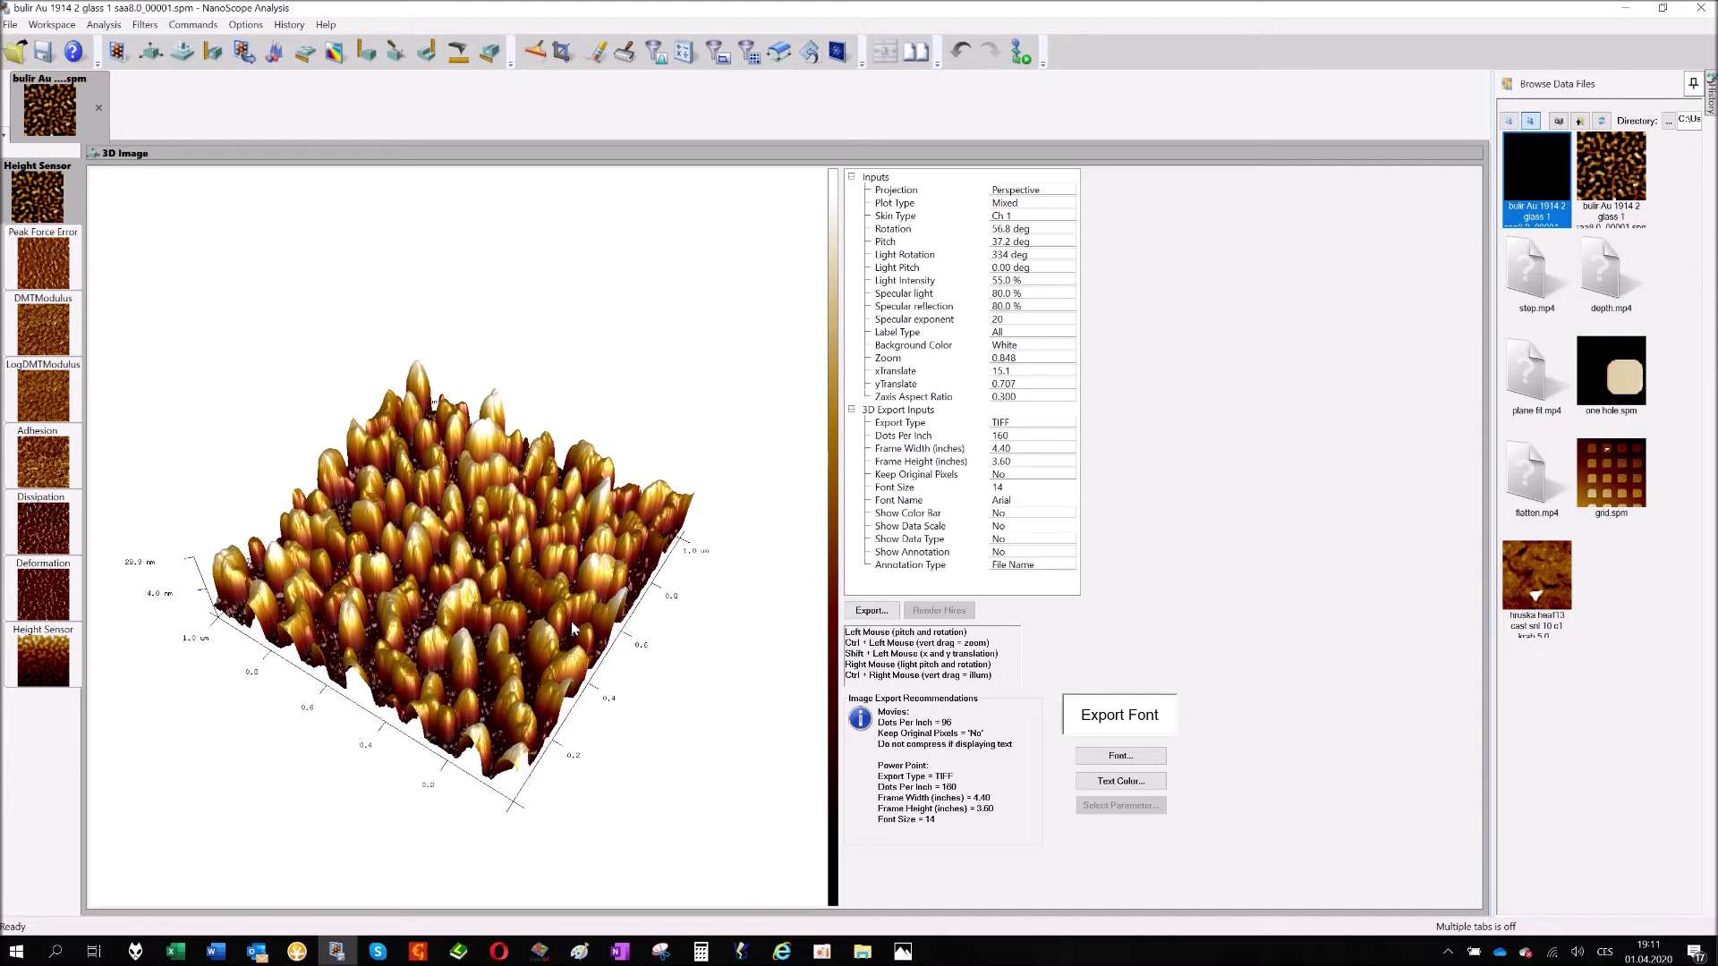
mouse_move(573, 628)
mouse_down()
mouse_move(541, 579)
mouse_move(563, 626)
mouse_move(581, 572)
mouse_move(577, 609)
mouse_up()
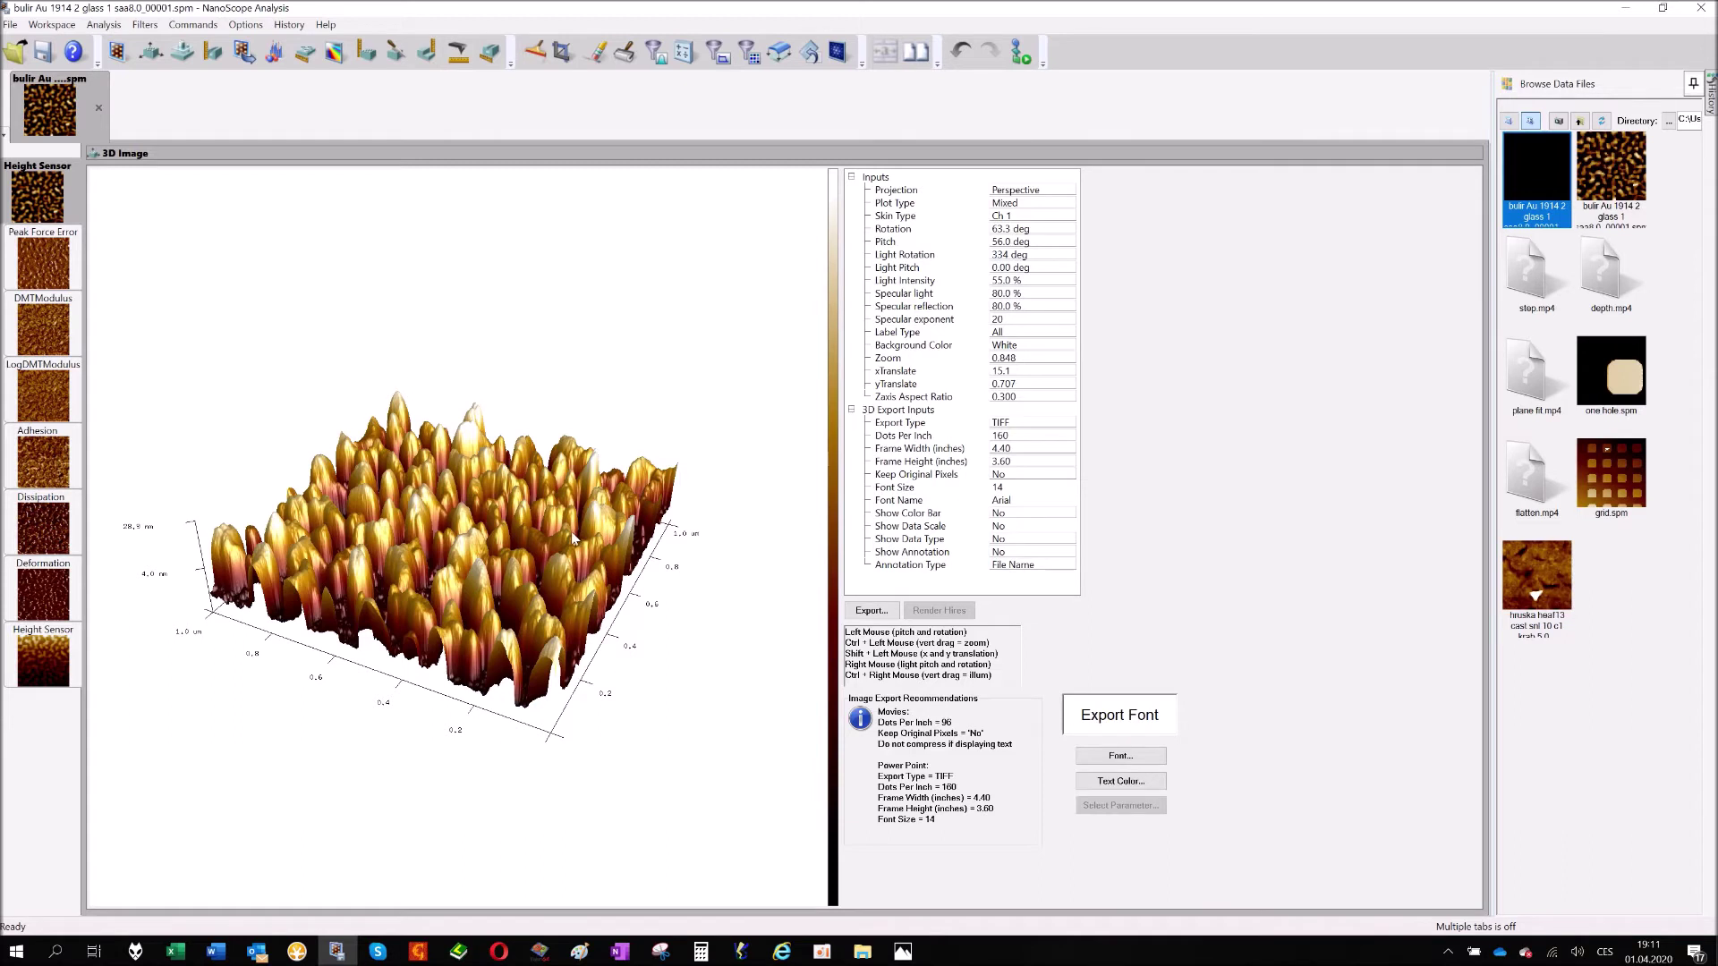
ctrl+drag(573, 537, 390, 506)
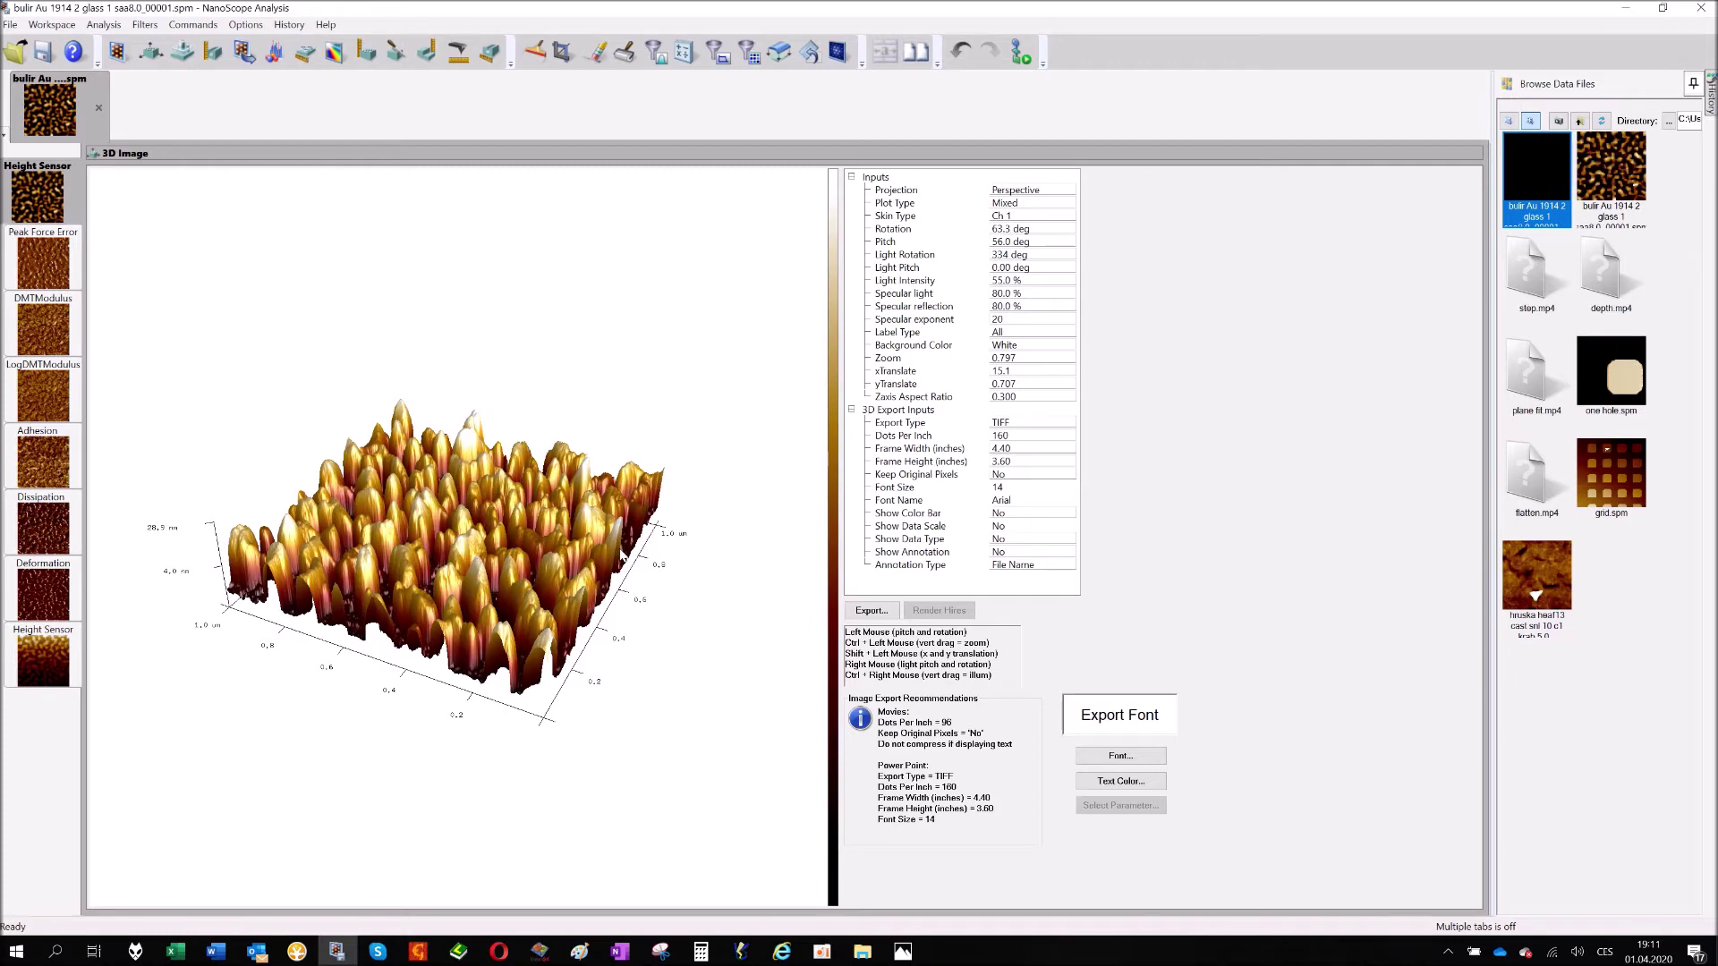
shift+drag(566, 511, 566, 548)
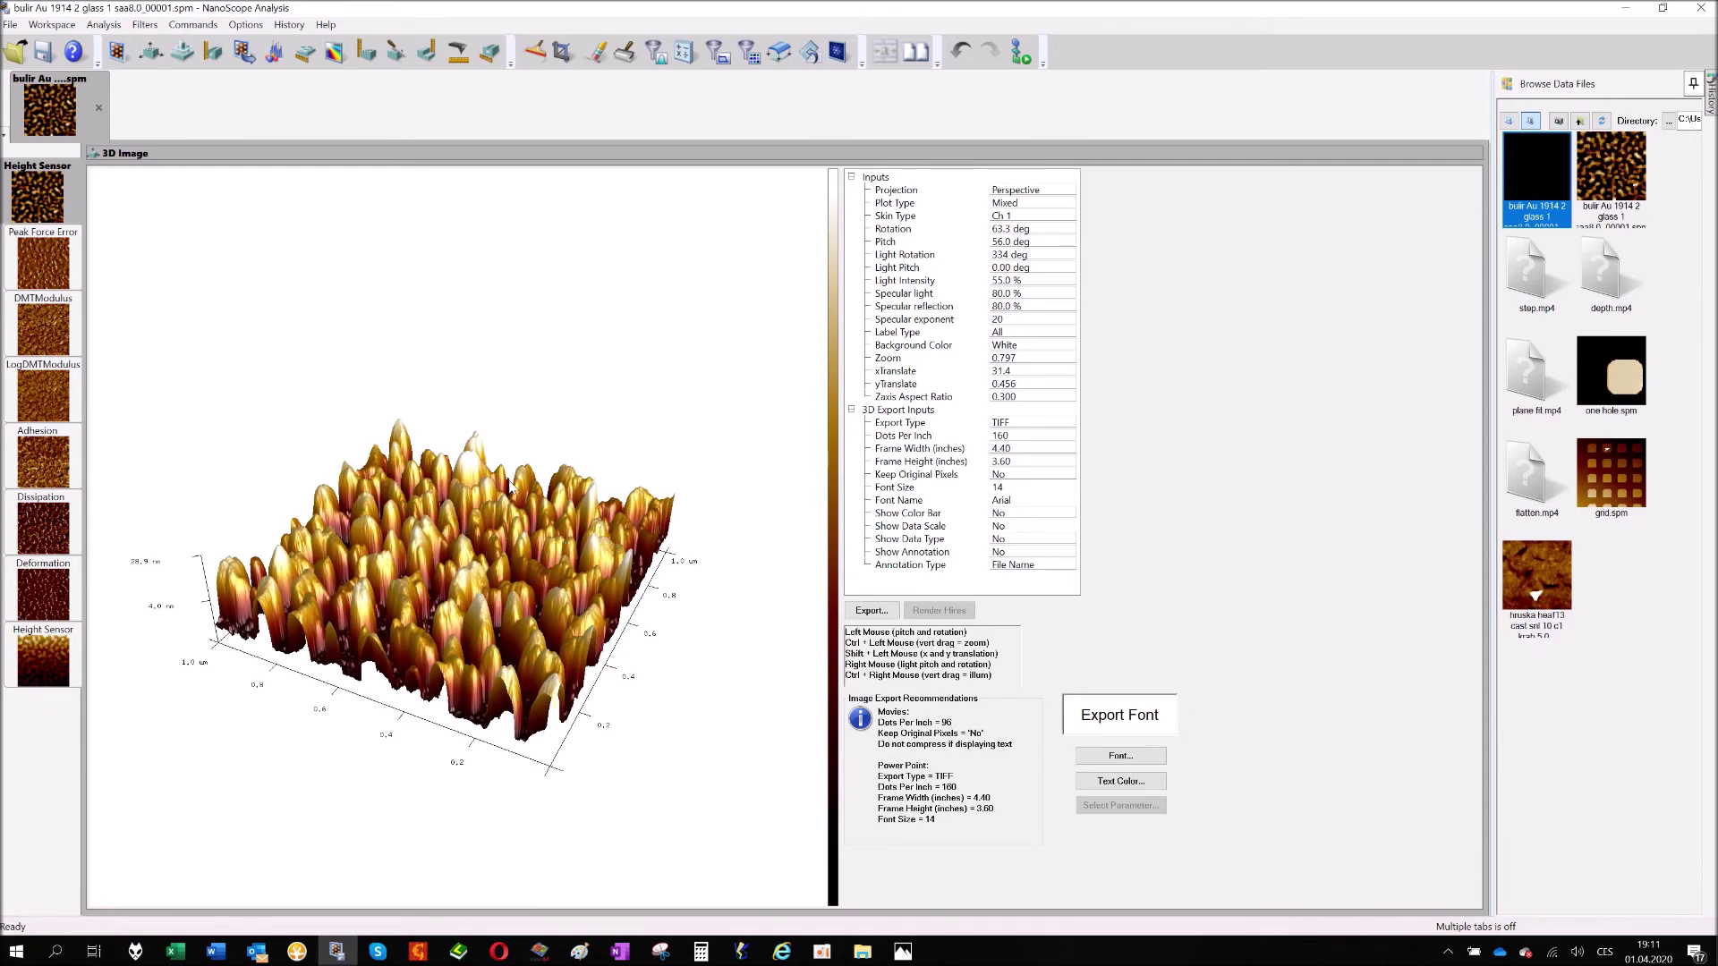
drag(510, 487, 474, 631)
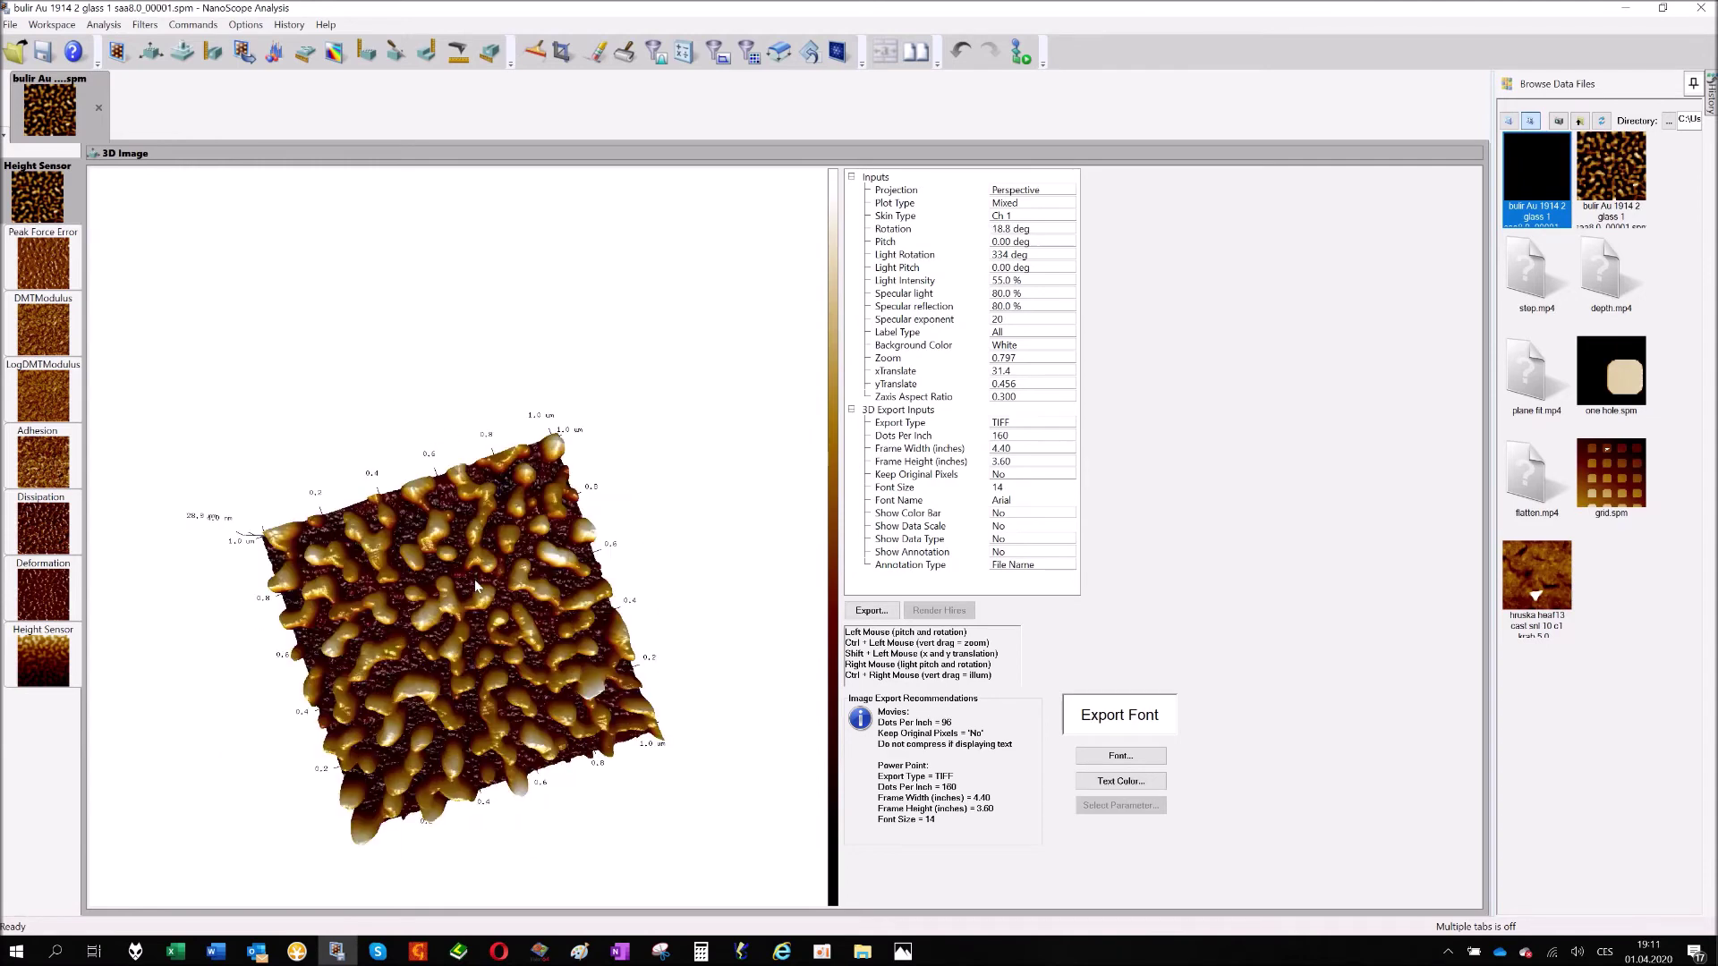
drag(476, 586, 479, 516)
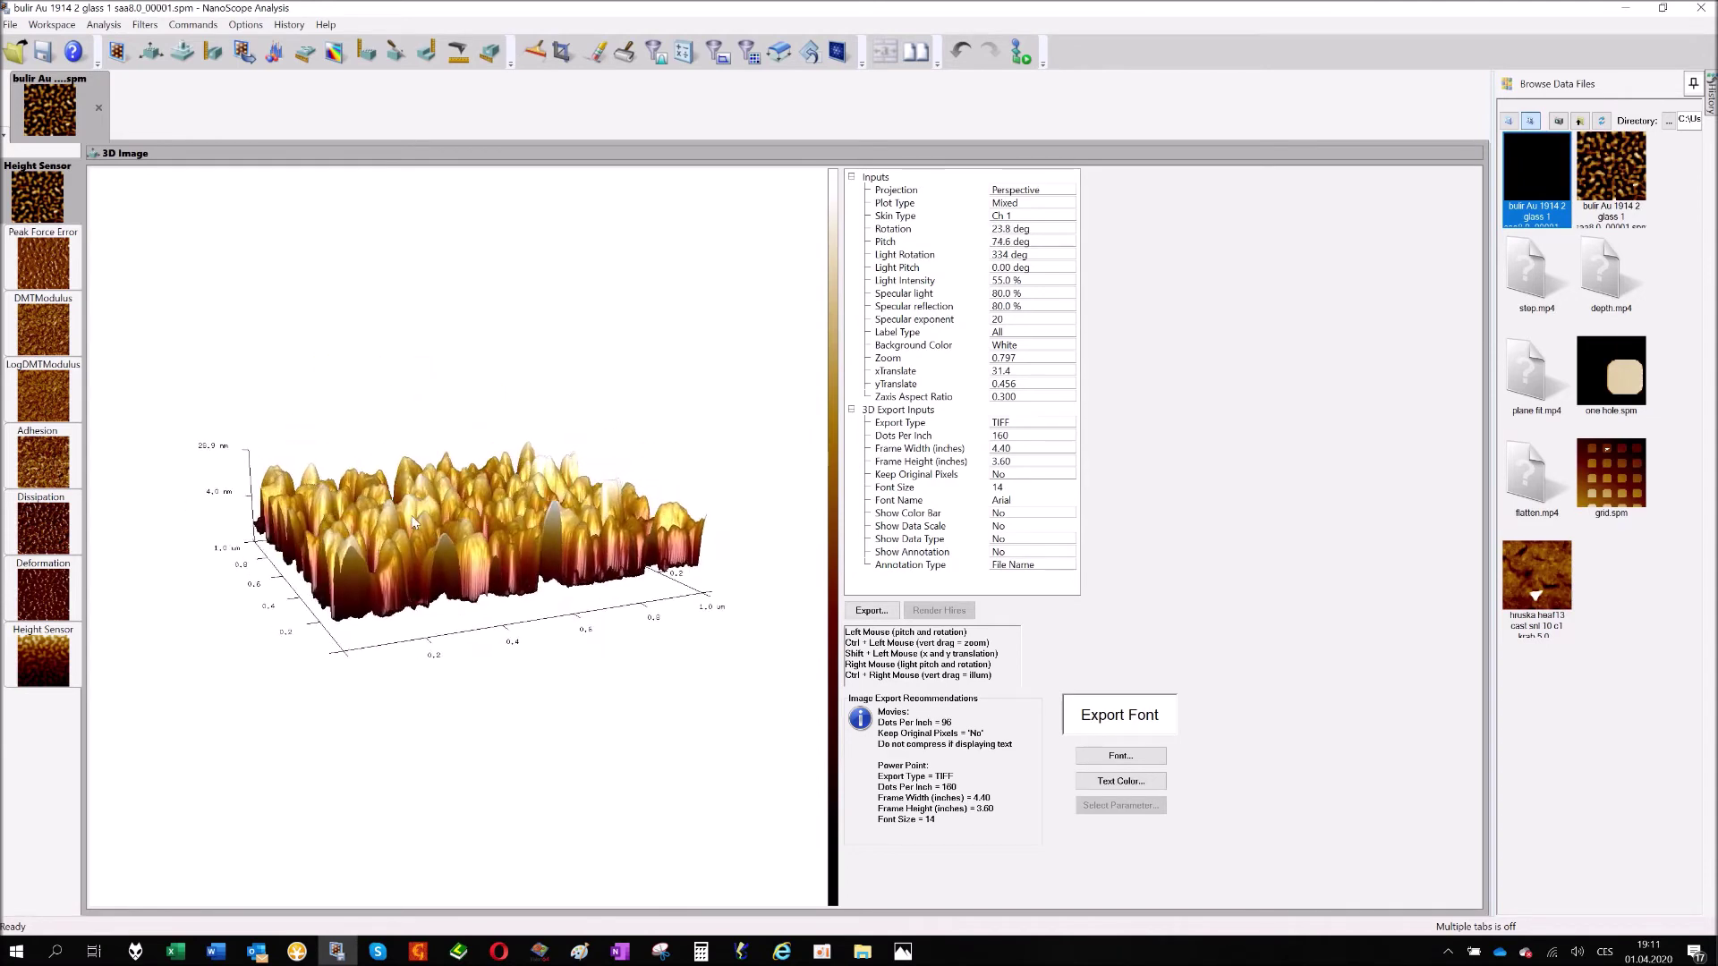
Set light rotation 4.00°, intensity 40%, pitch 0.00°, then orbit to Rotation 77.7°, Pitch 52.7°
right_drag(421, 631, 474, 506)
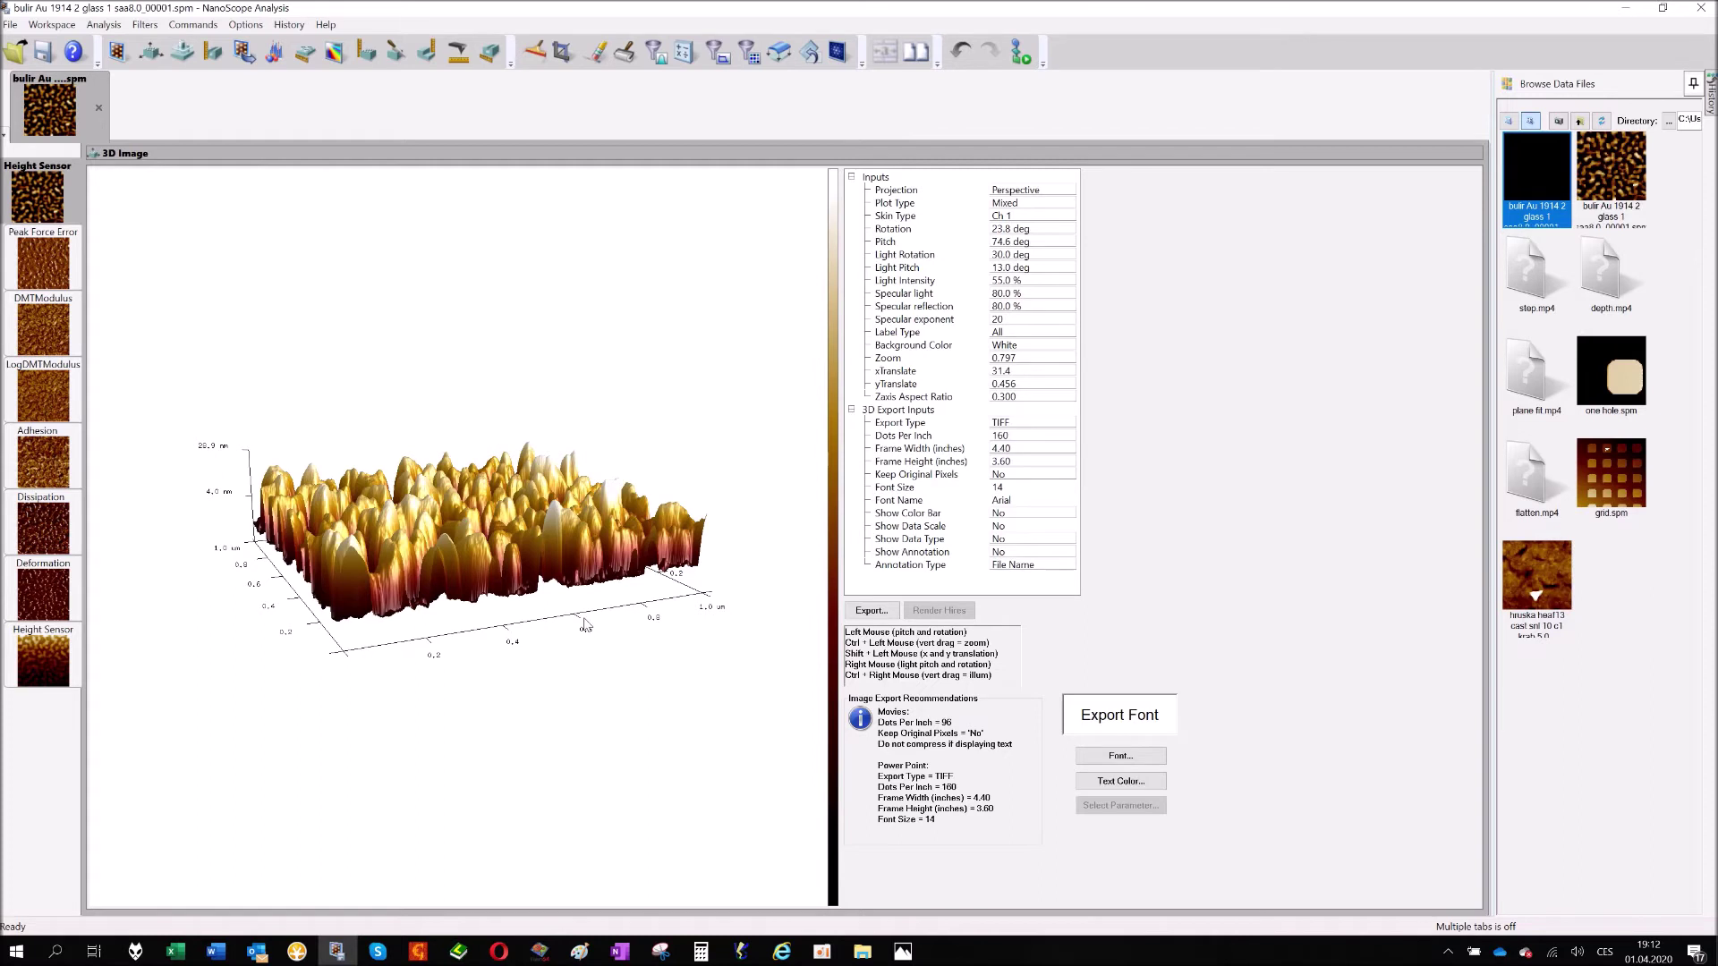
ctrl+right_drag(585, 623, 624, 707)
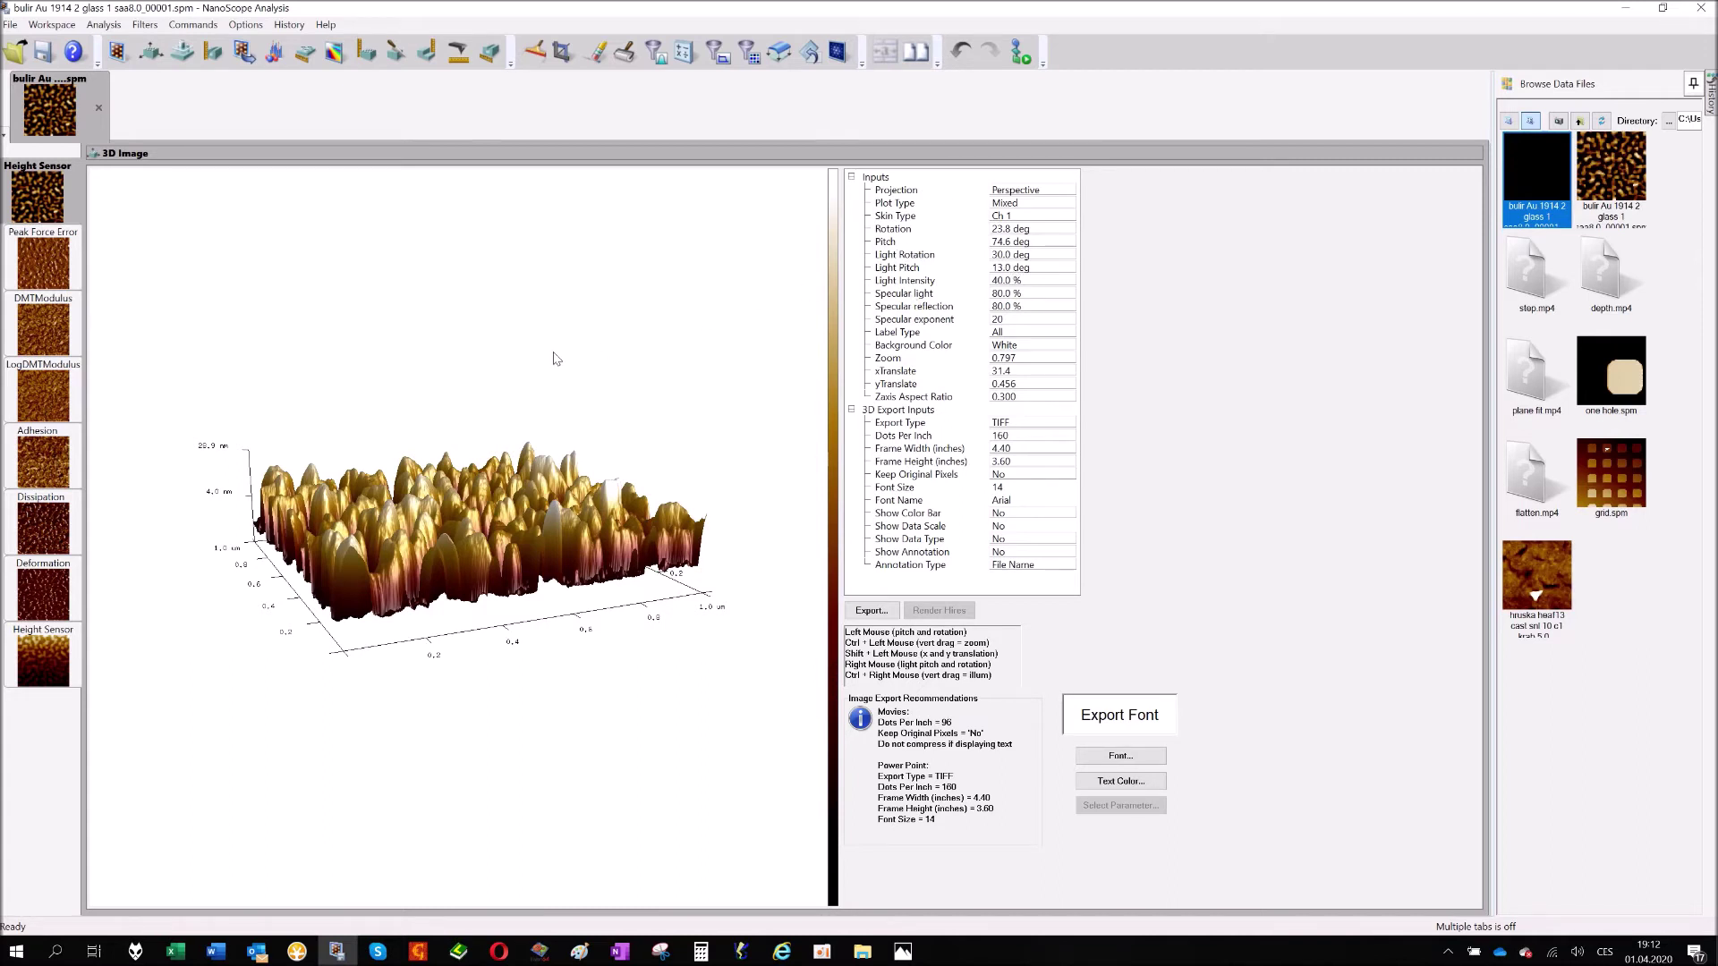
mouse_move(554, 357)
right_down()
mouse_move(548, 470)
mouse_move(549, 341)
mouse_move(502, 298)
mouse_move(419, 391)
mouse_move(626, 419)
mouse_move(660, 345)
mouse_move(540, 387)
mouse_move(514, 456)
mouse_move(449, 431)
mouse_move(482, 493)
mouse_move(417, 486)
mouse_move(463, 553)
mouse_move(451, 531)
right_up()
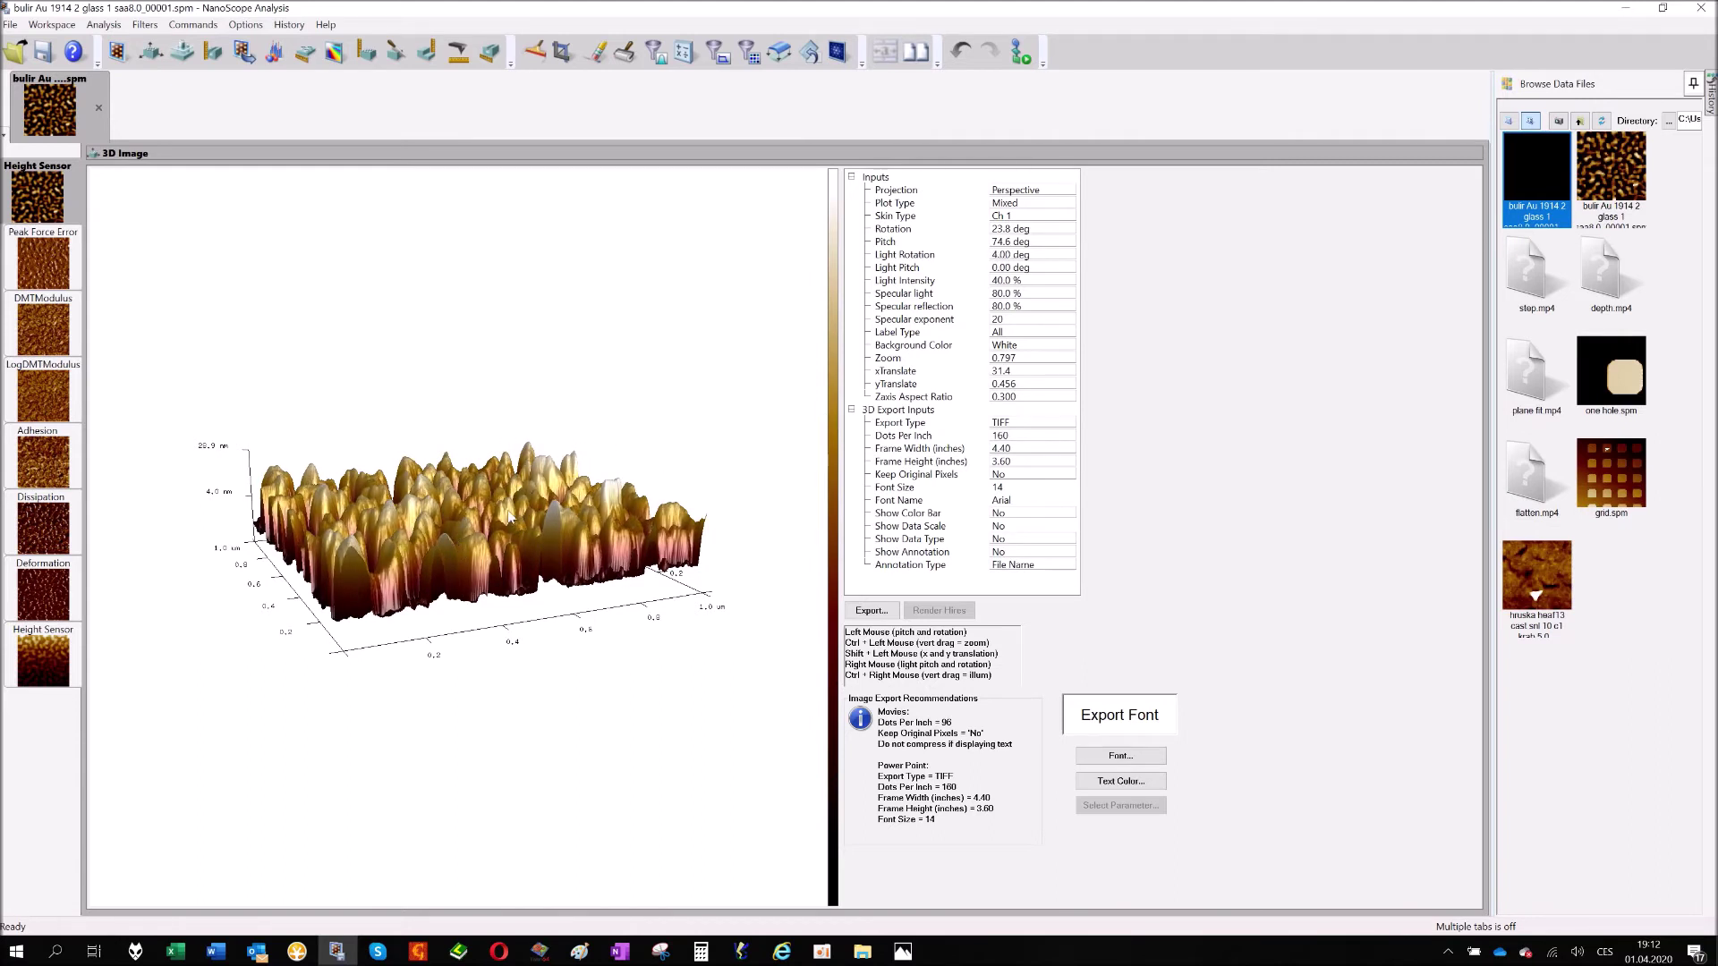
drag(424, 494, 472, 519)
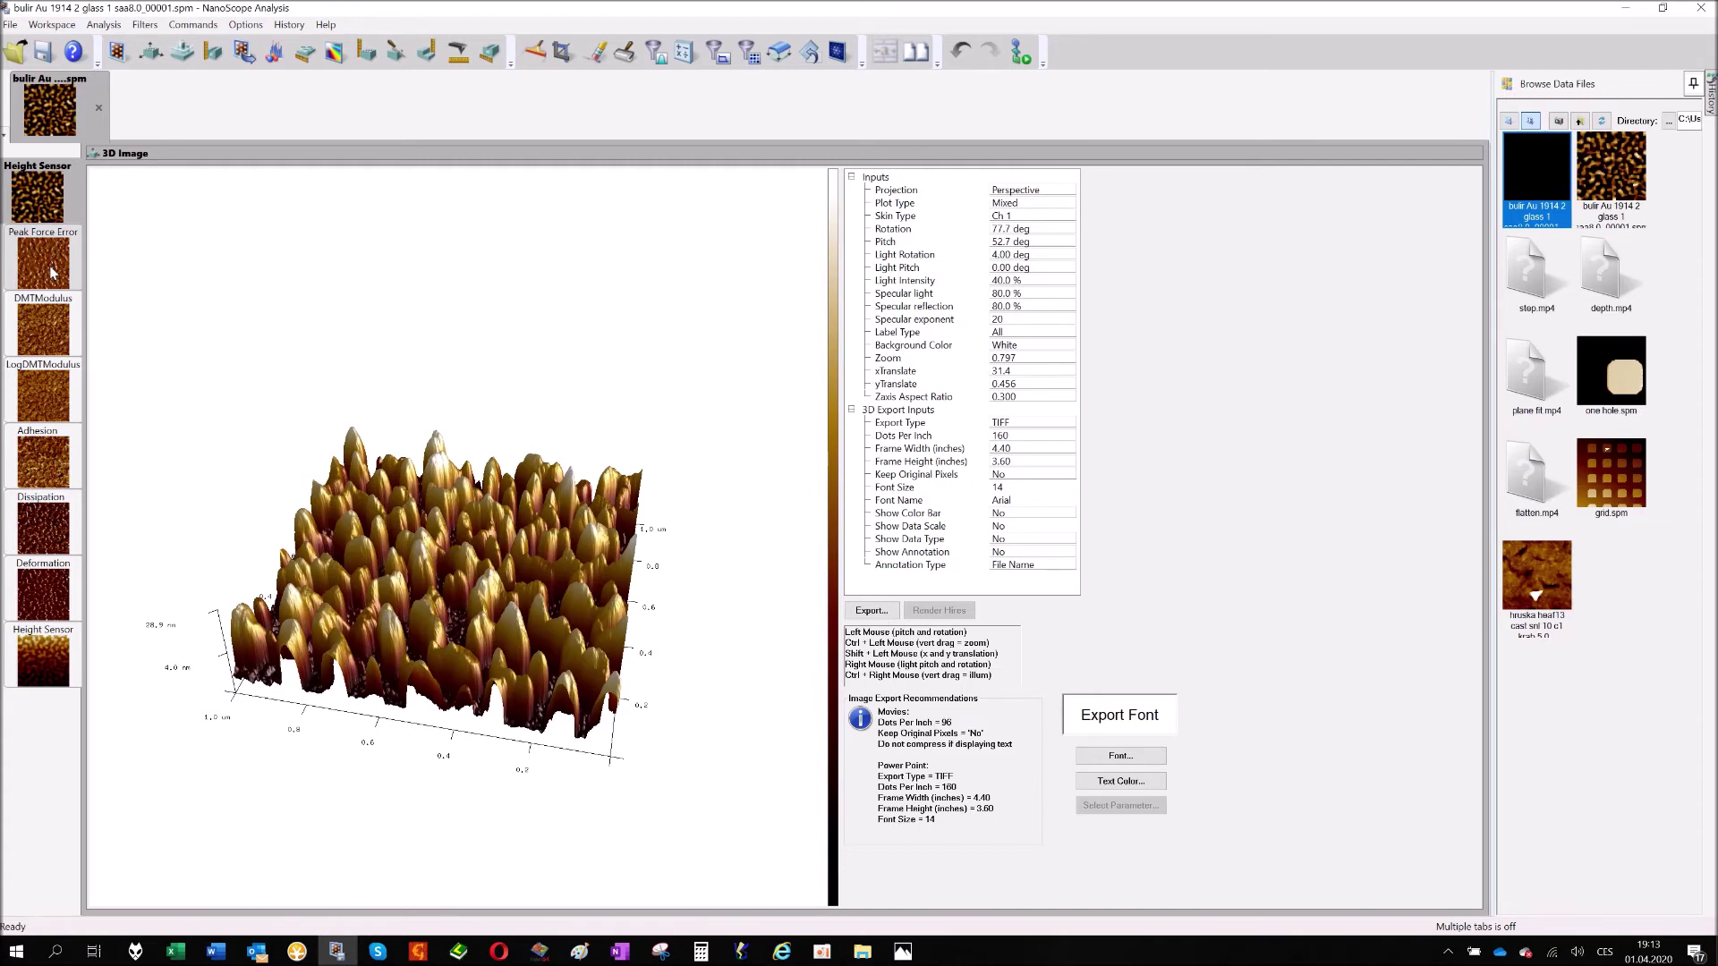
Open the DMTModulus channel as a flat 2D map in the Journal Quality Export view
click(36, 351)
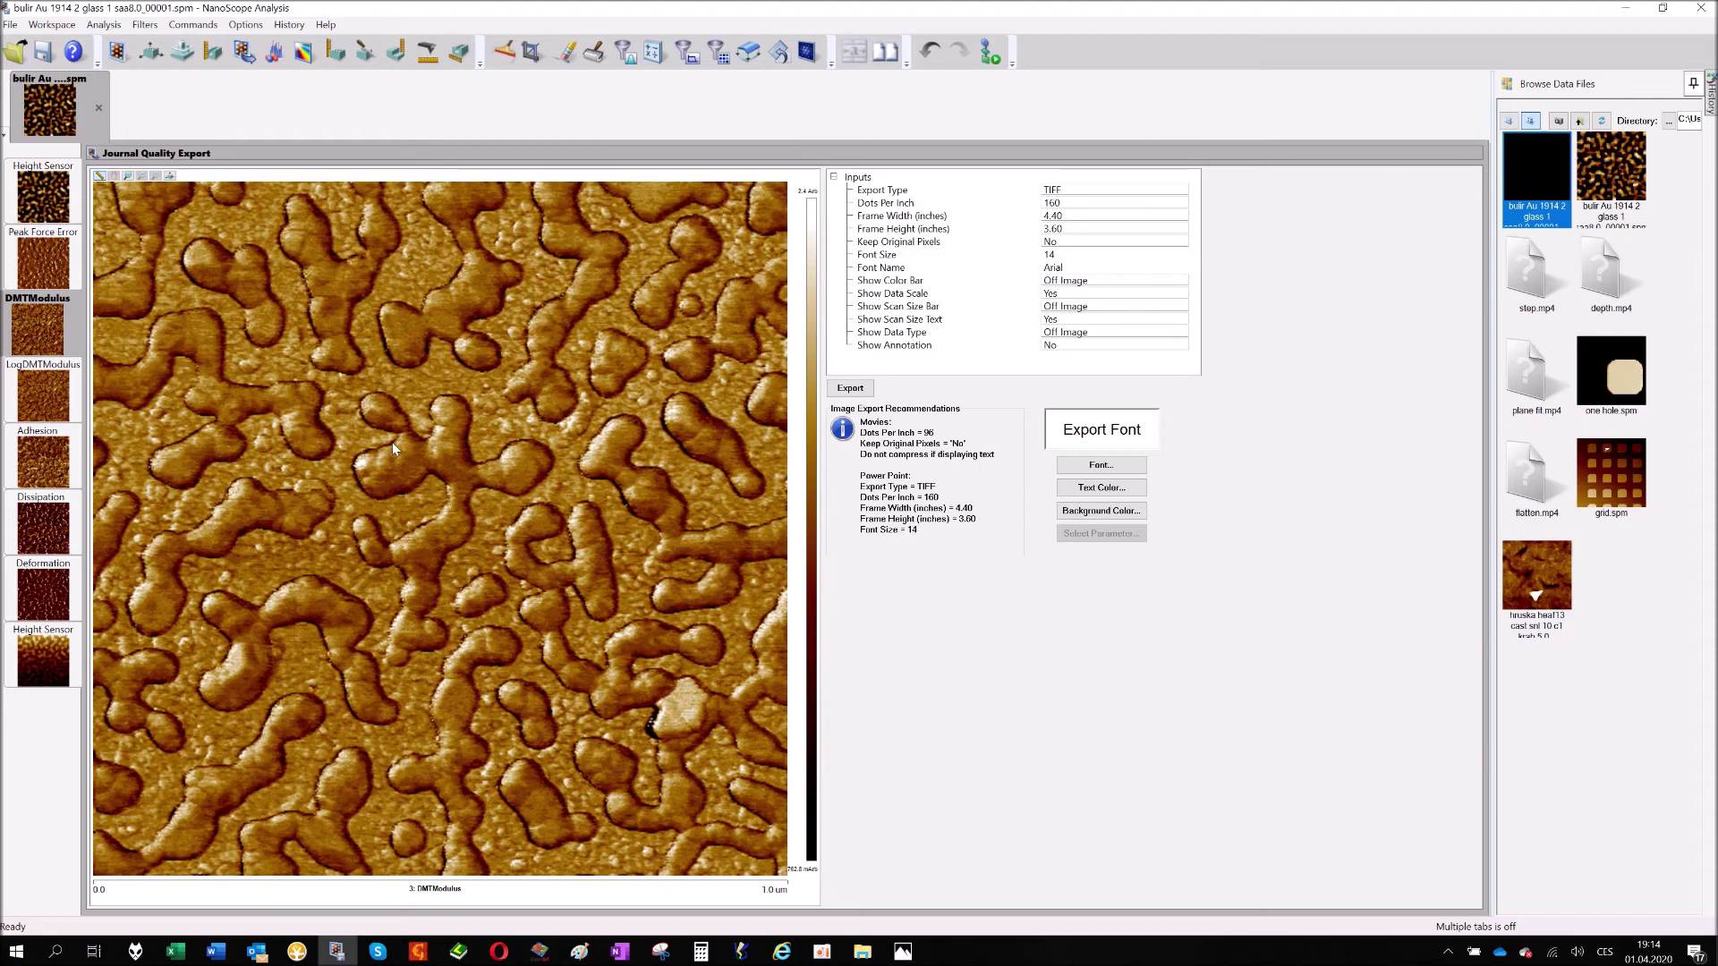
Return to the Height Sensor 3D view and set its Skin Type to Ch 3
click(55, 208)
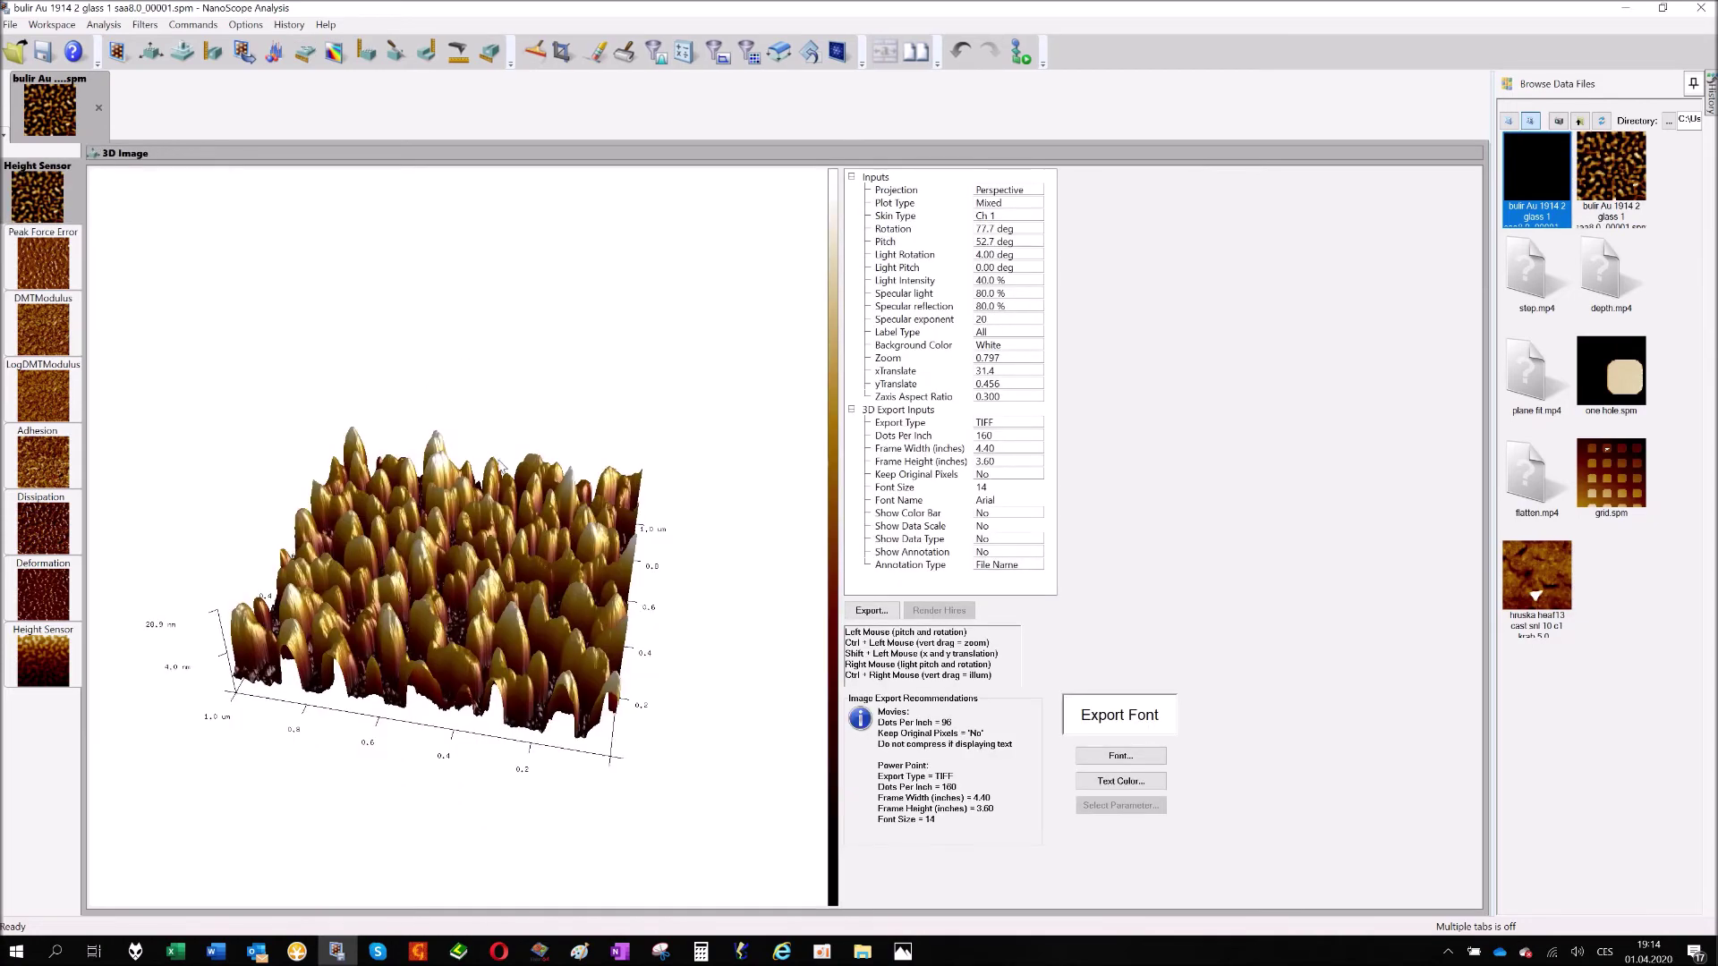
drag(490, 490, 440, 482)
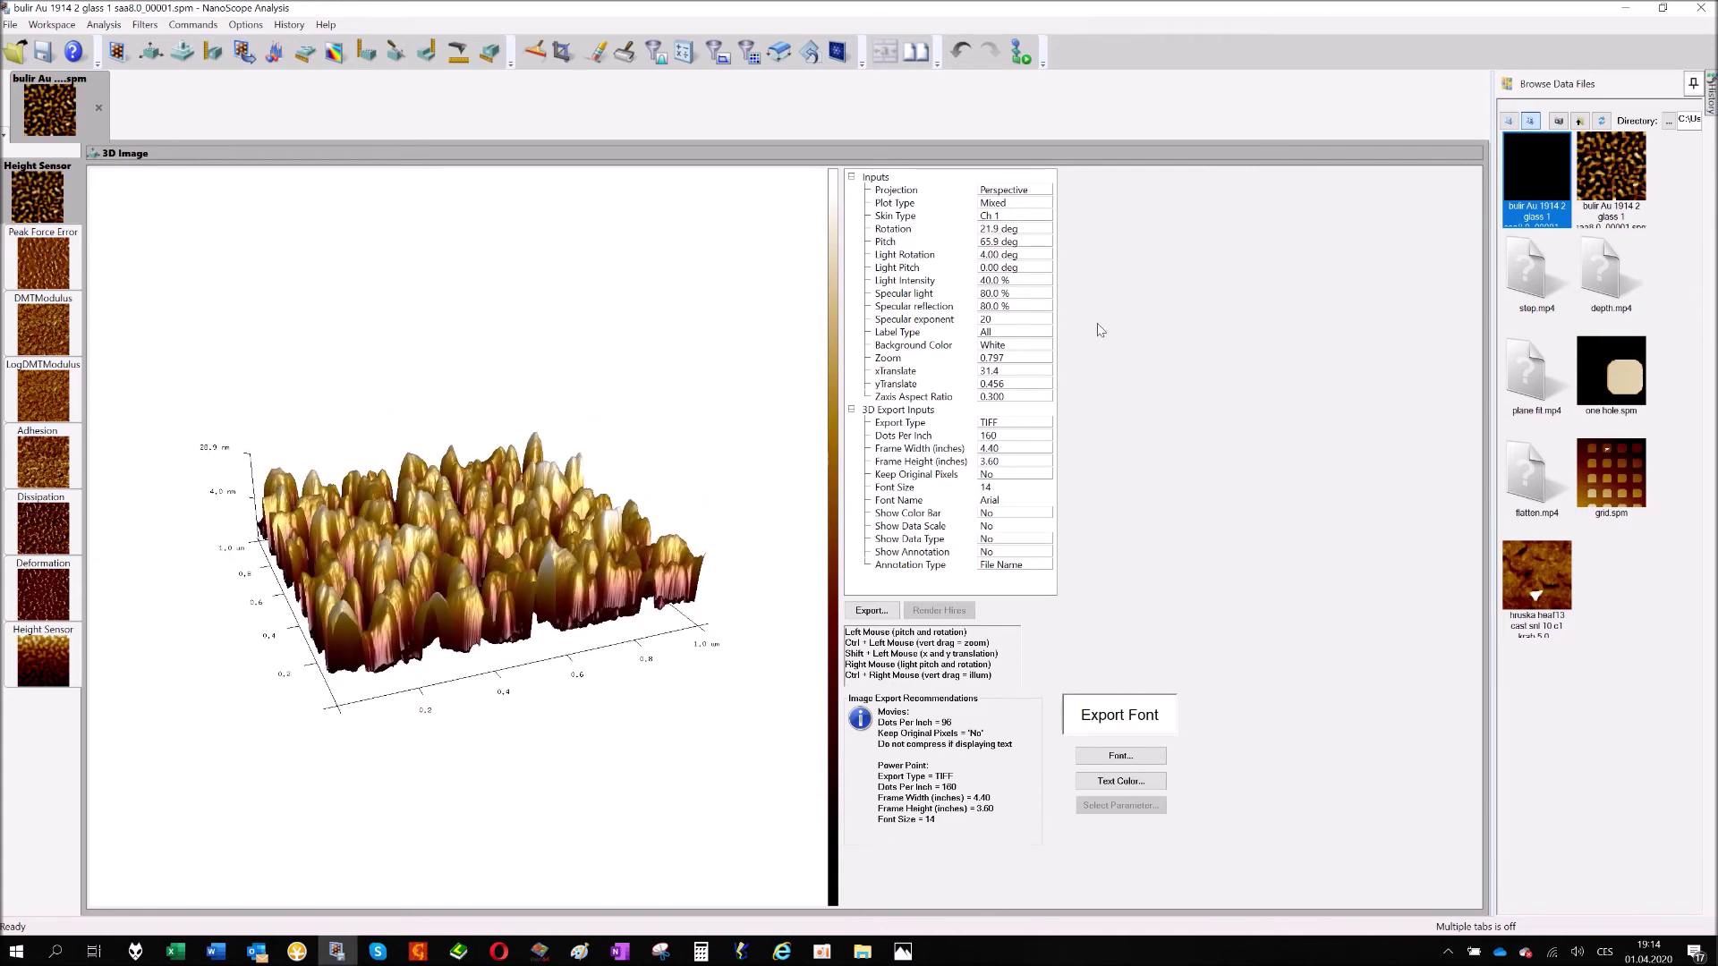
click(1005, 217)
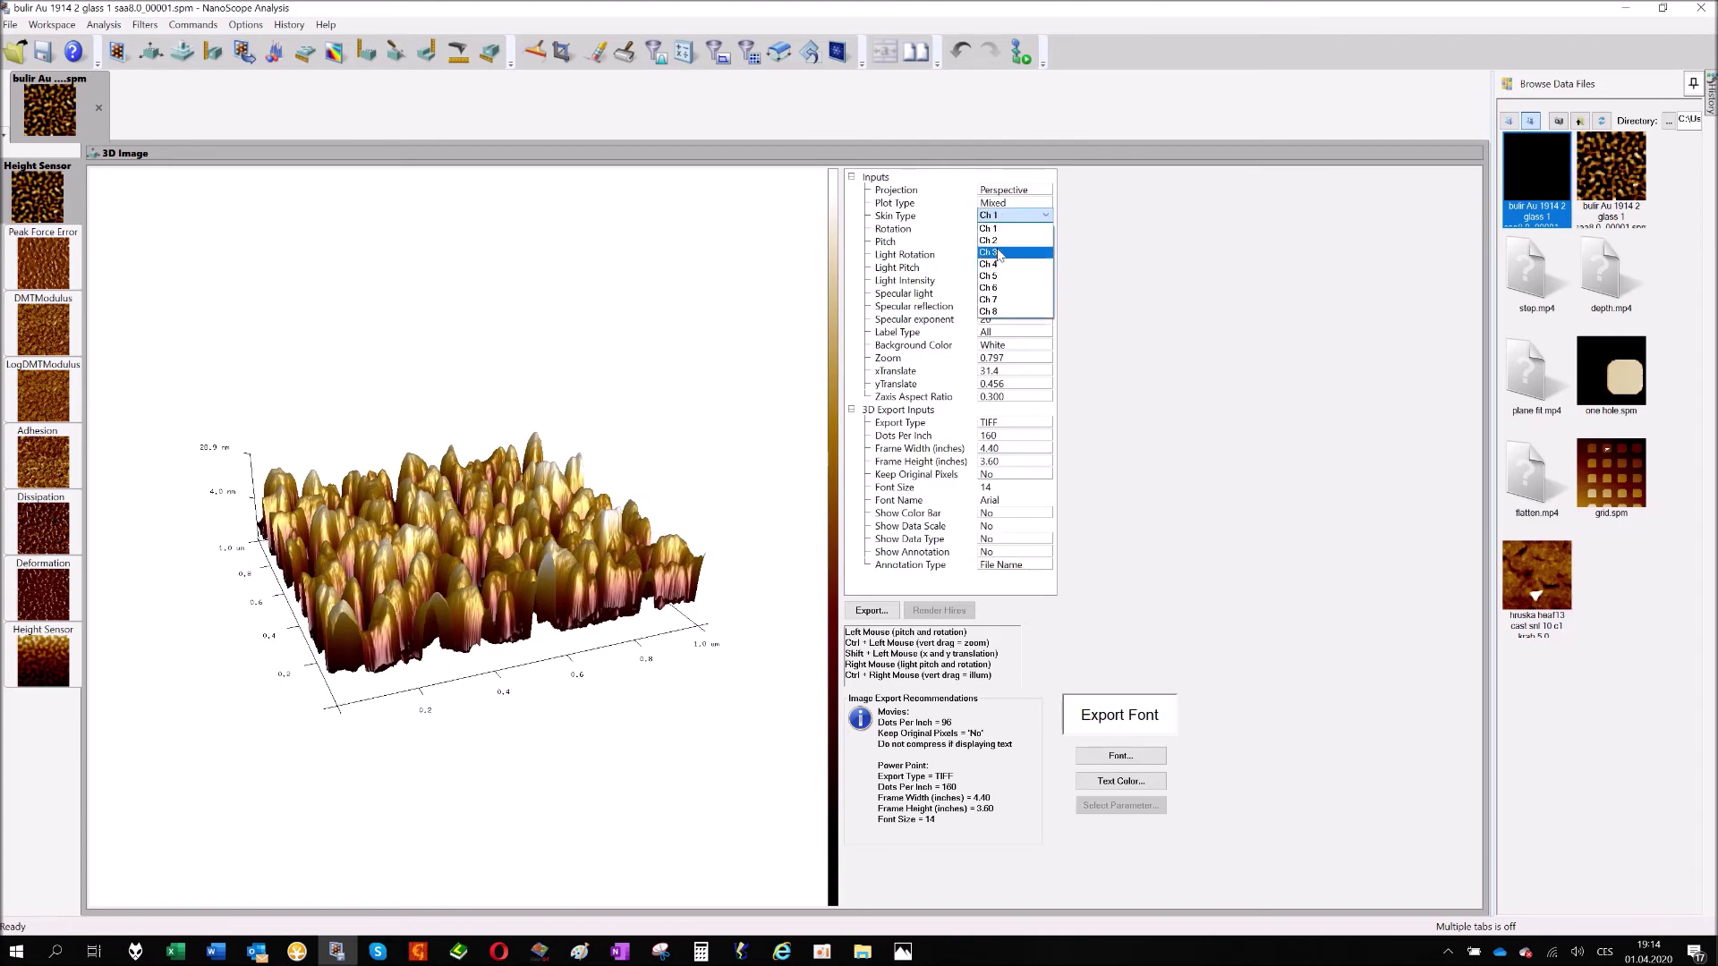
click(999, 253)
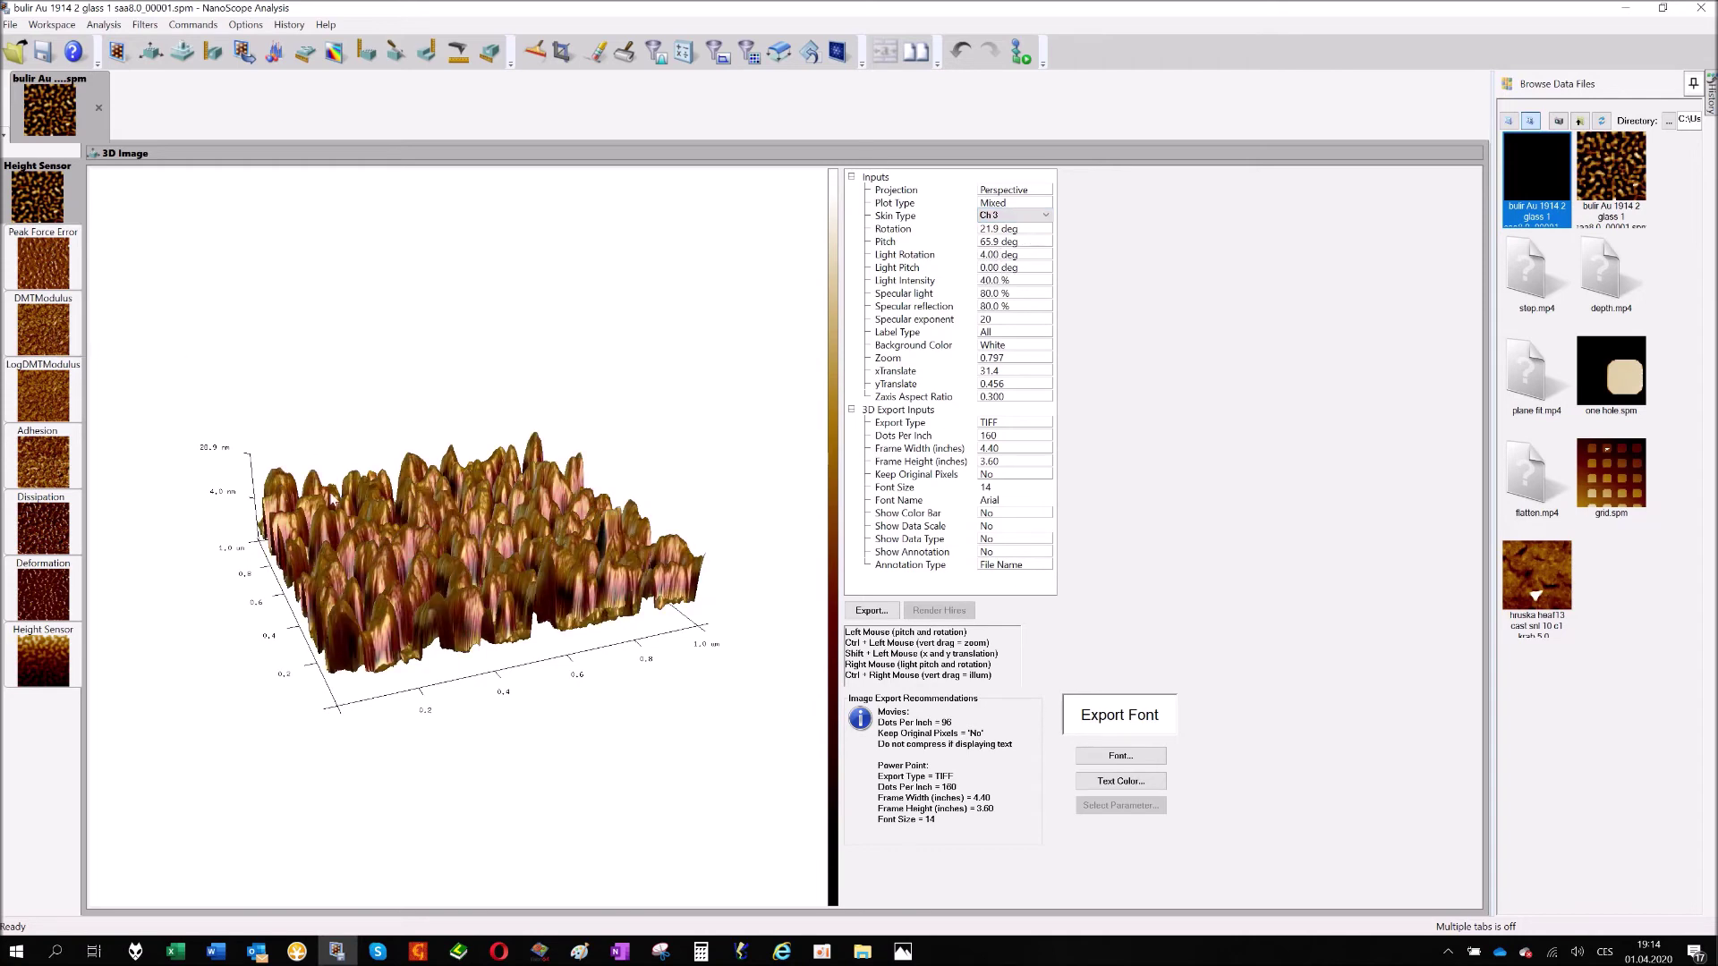
Orbit the modulus-skinned 3D surface to Rotation 203 deg and Pitch 28.2 deg, viewed from the opposite side
mouse_move(453, 595)
mouse_down()
mouse_move(380, 623)
mouse_move(376, 605)
mouse_move(293, 604)
mouse_move(433, 642)
mouse_move(452, 615)
mouse_move(438, 601)
mouse_move(480, 573)
mouse_move(431, 604)
mouse_up()
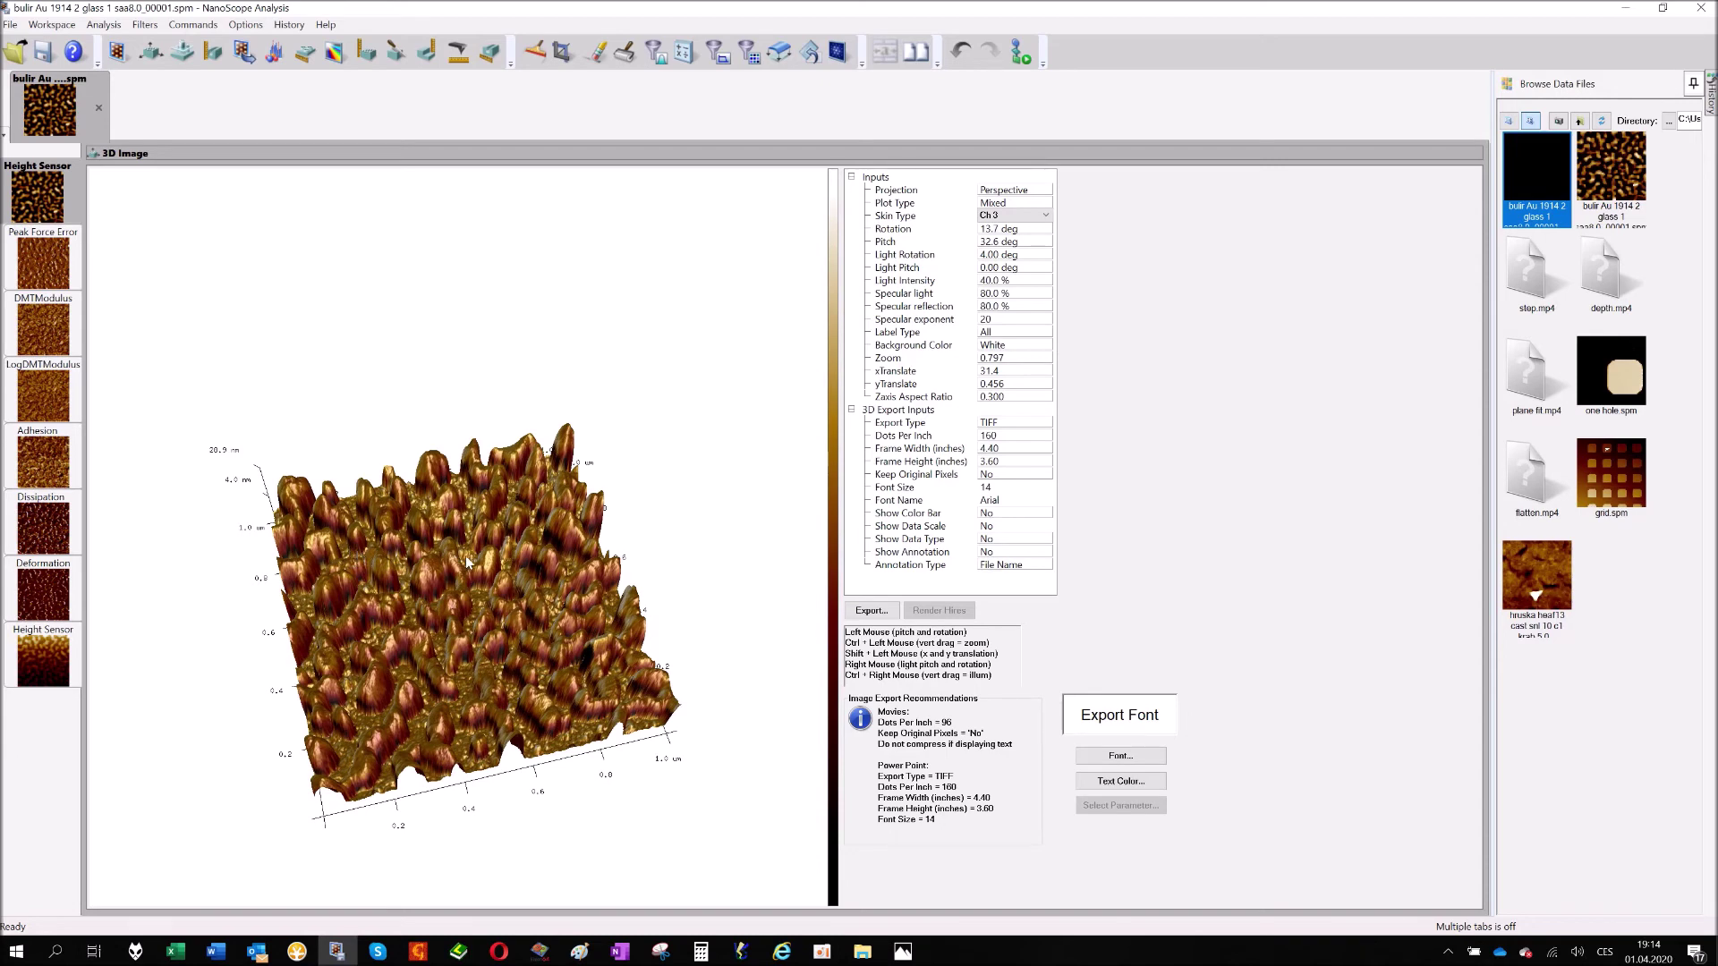
drag(487, 692, 481, 666)
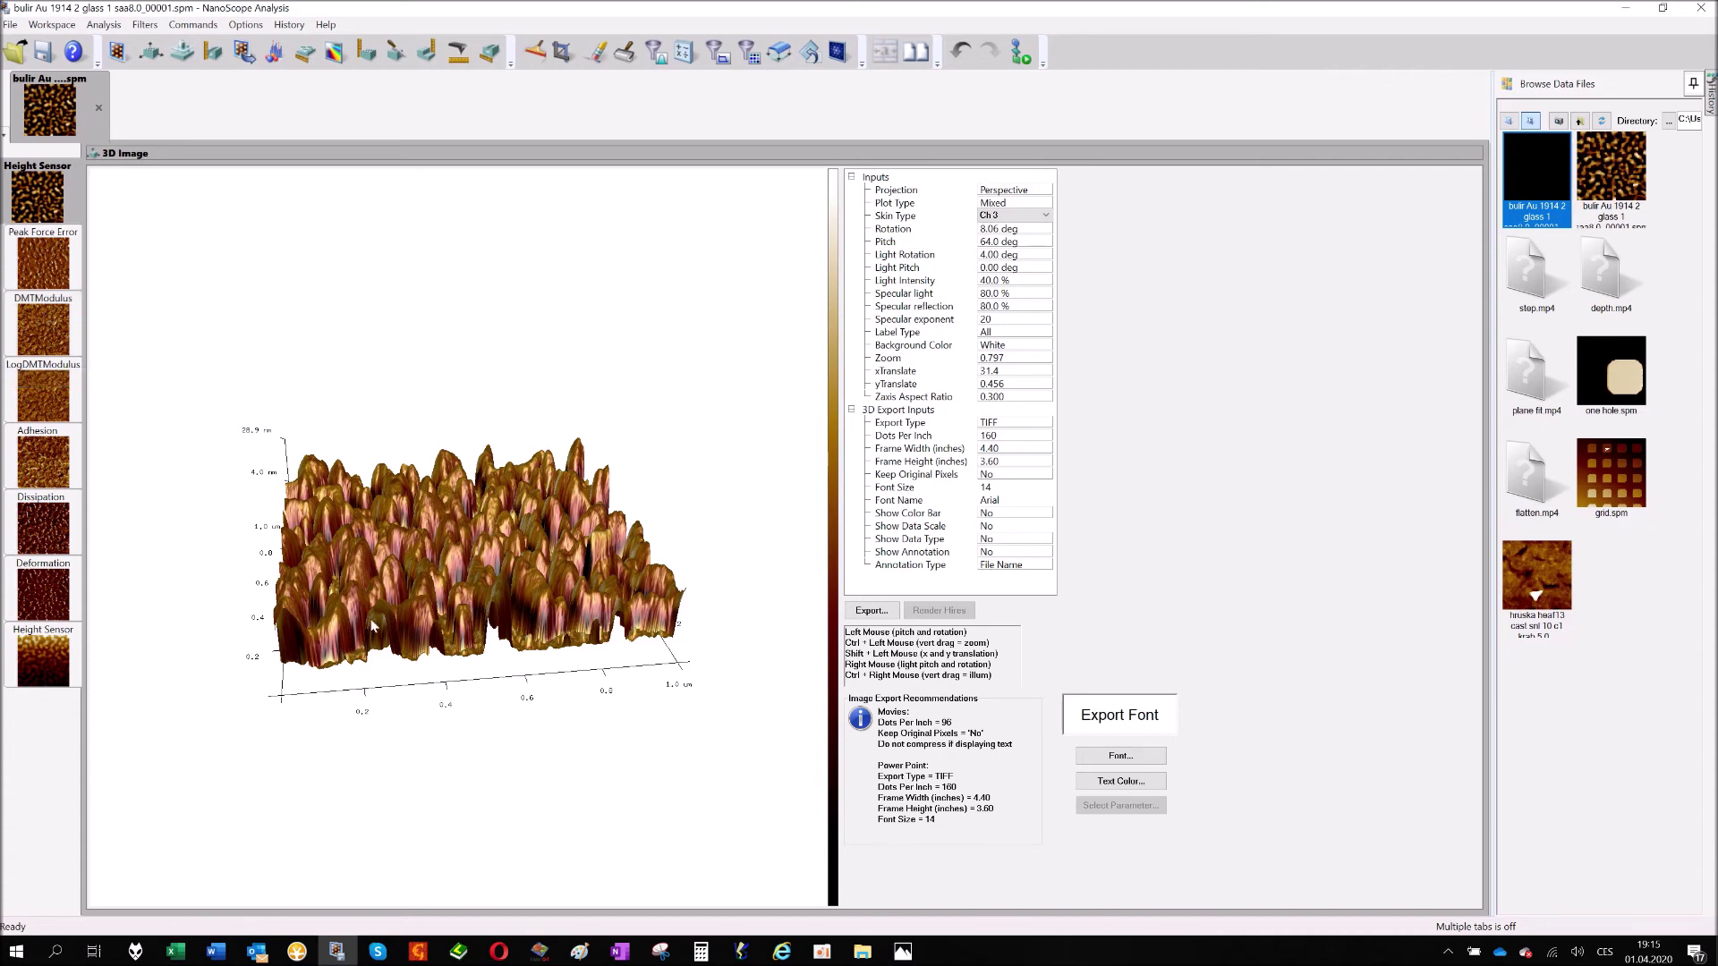
drag(464, 611, 531, 628)
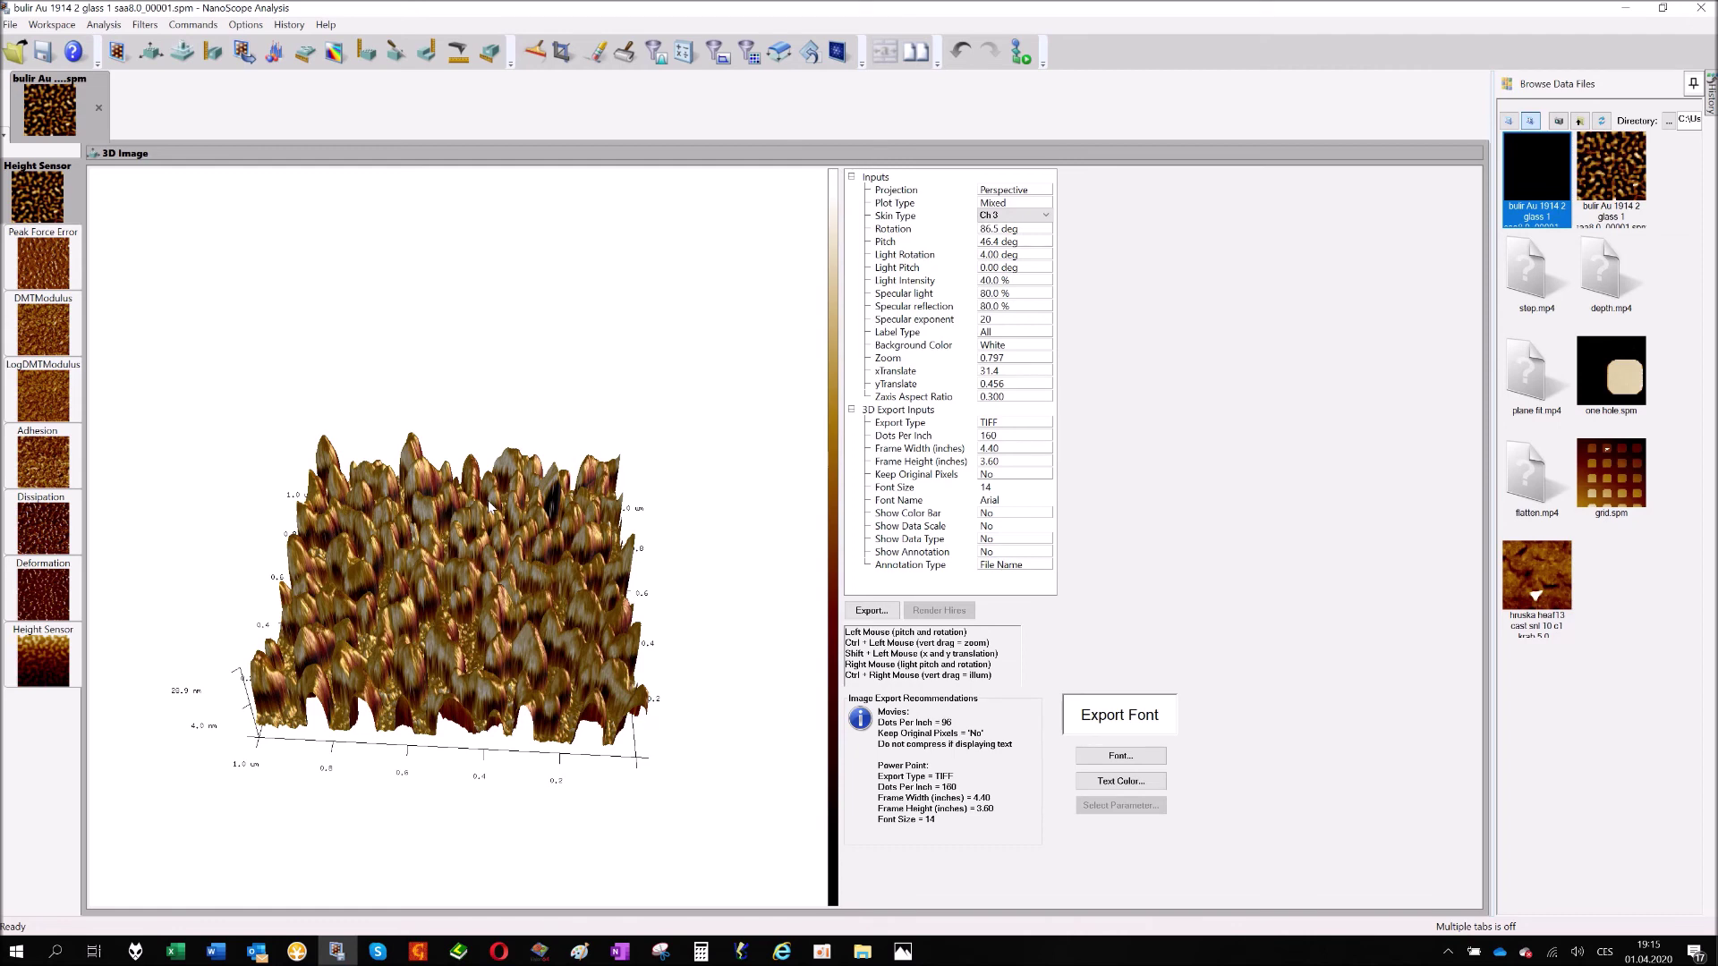
drag(487, 501, 592, 562)
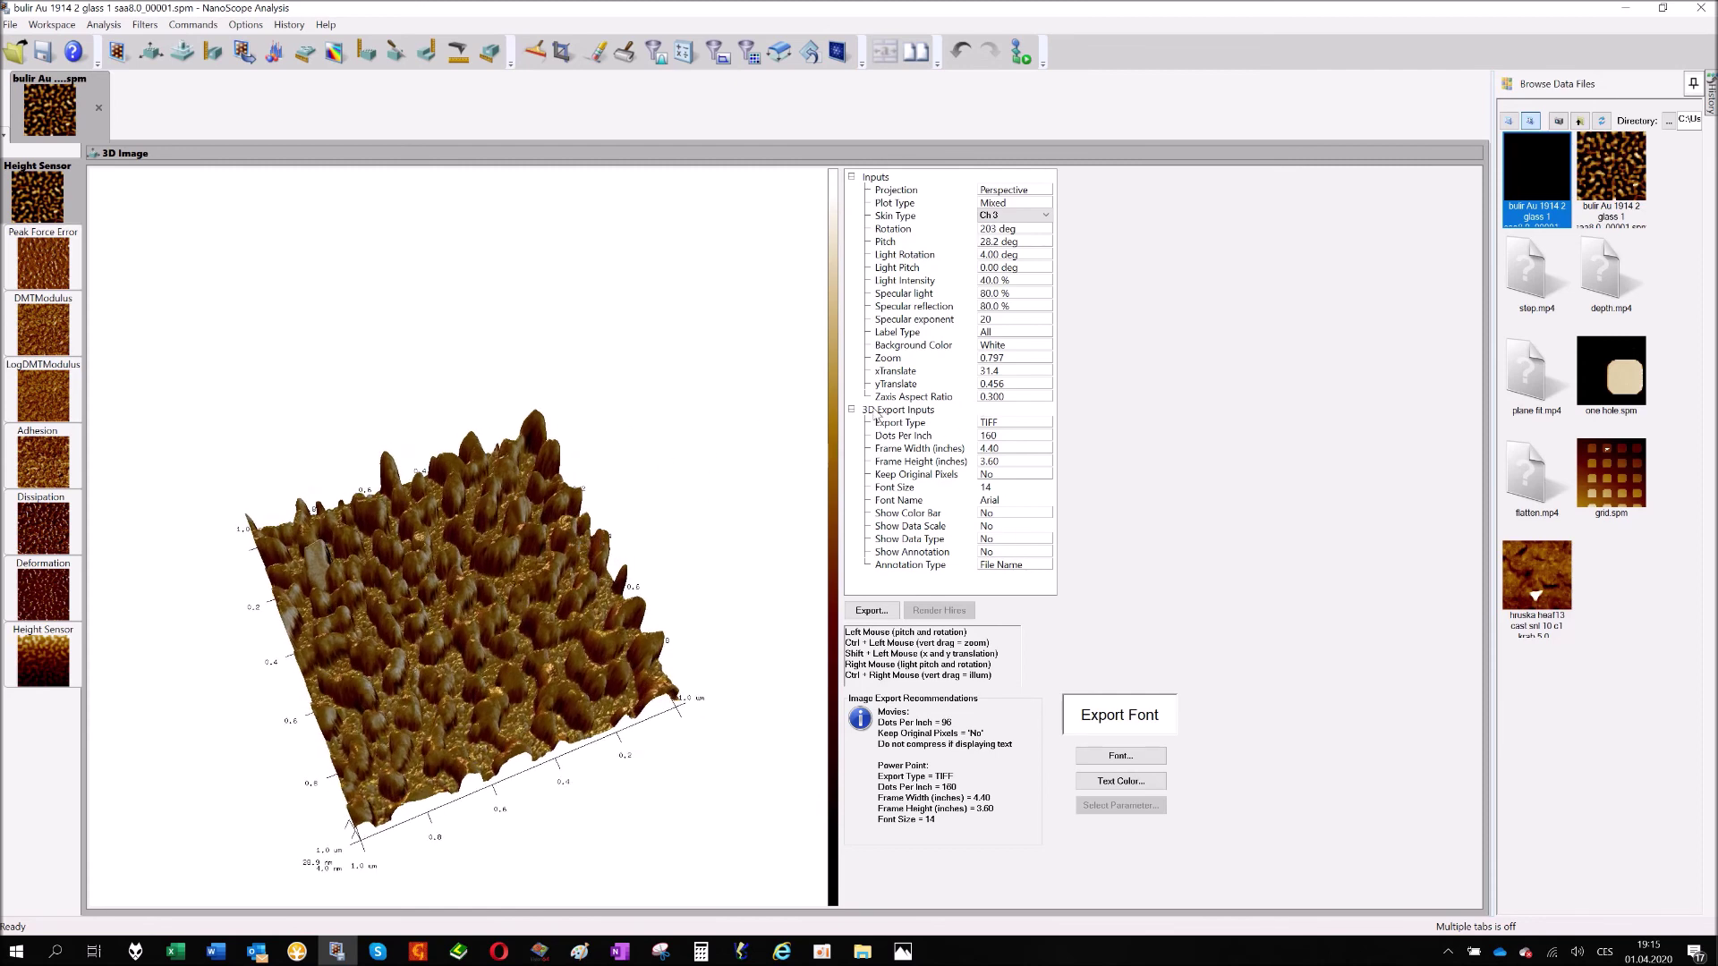
click(1011, 423)
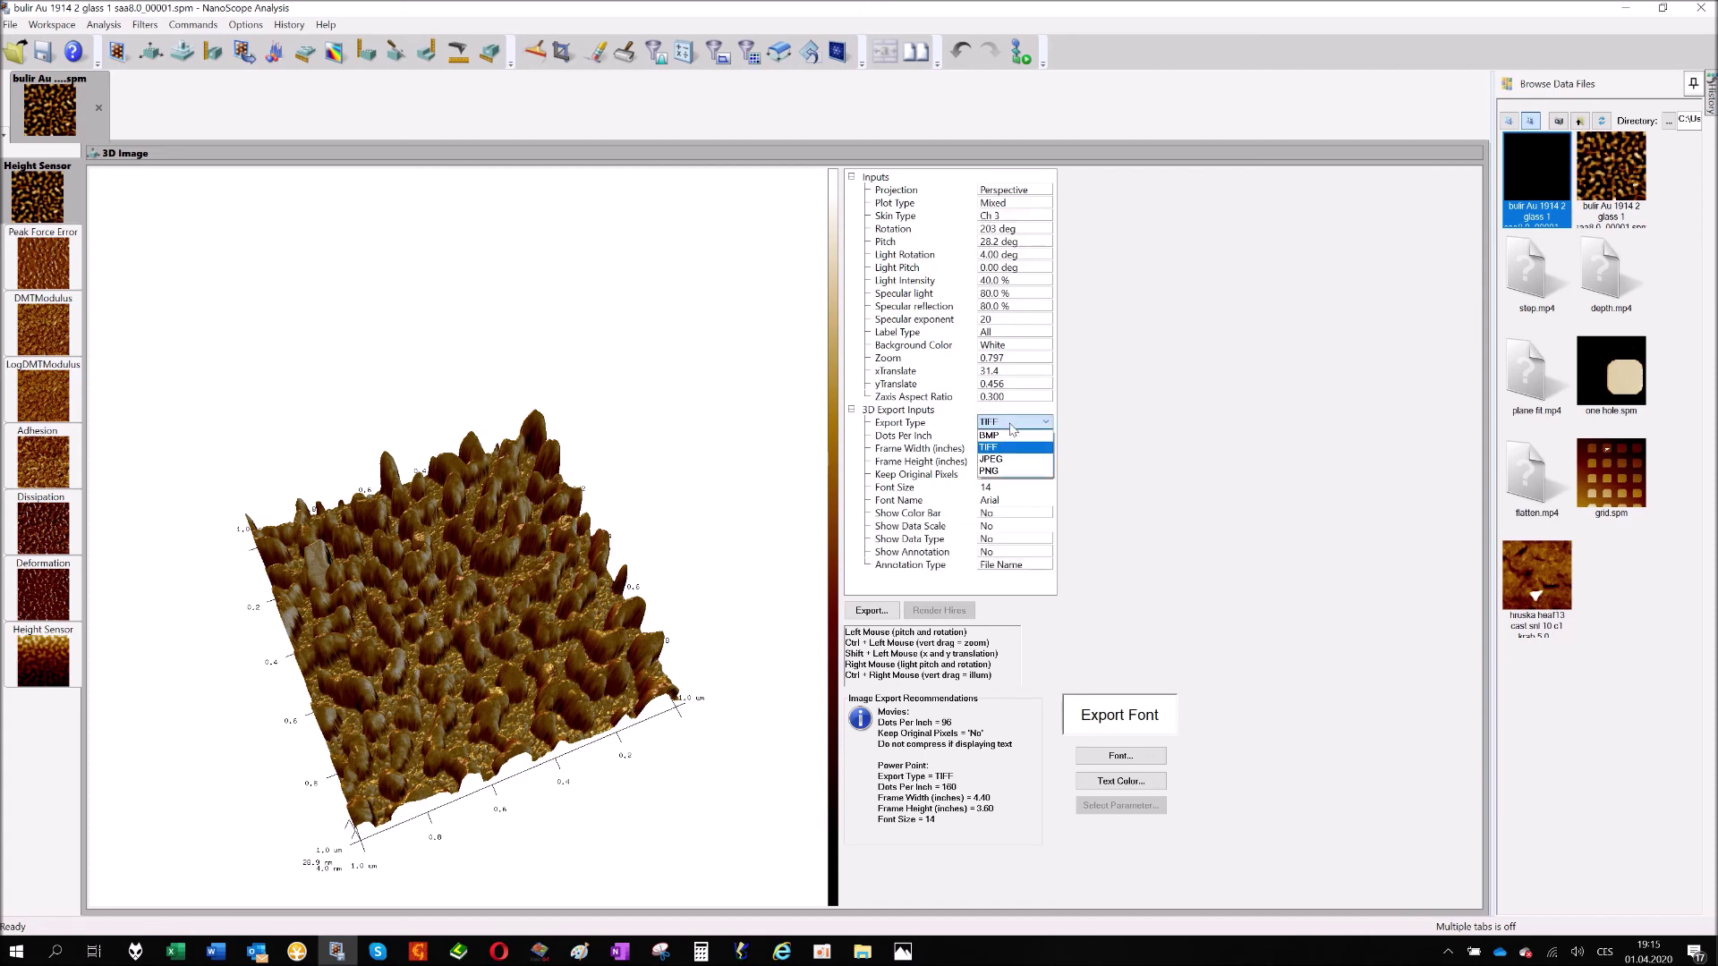
click(1077, 441)
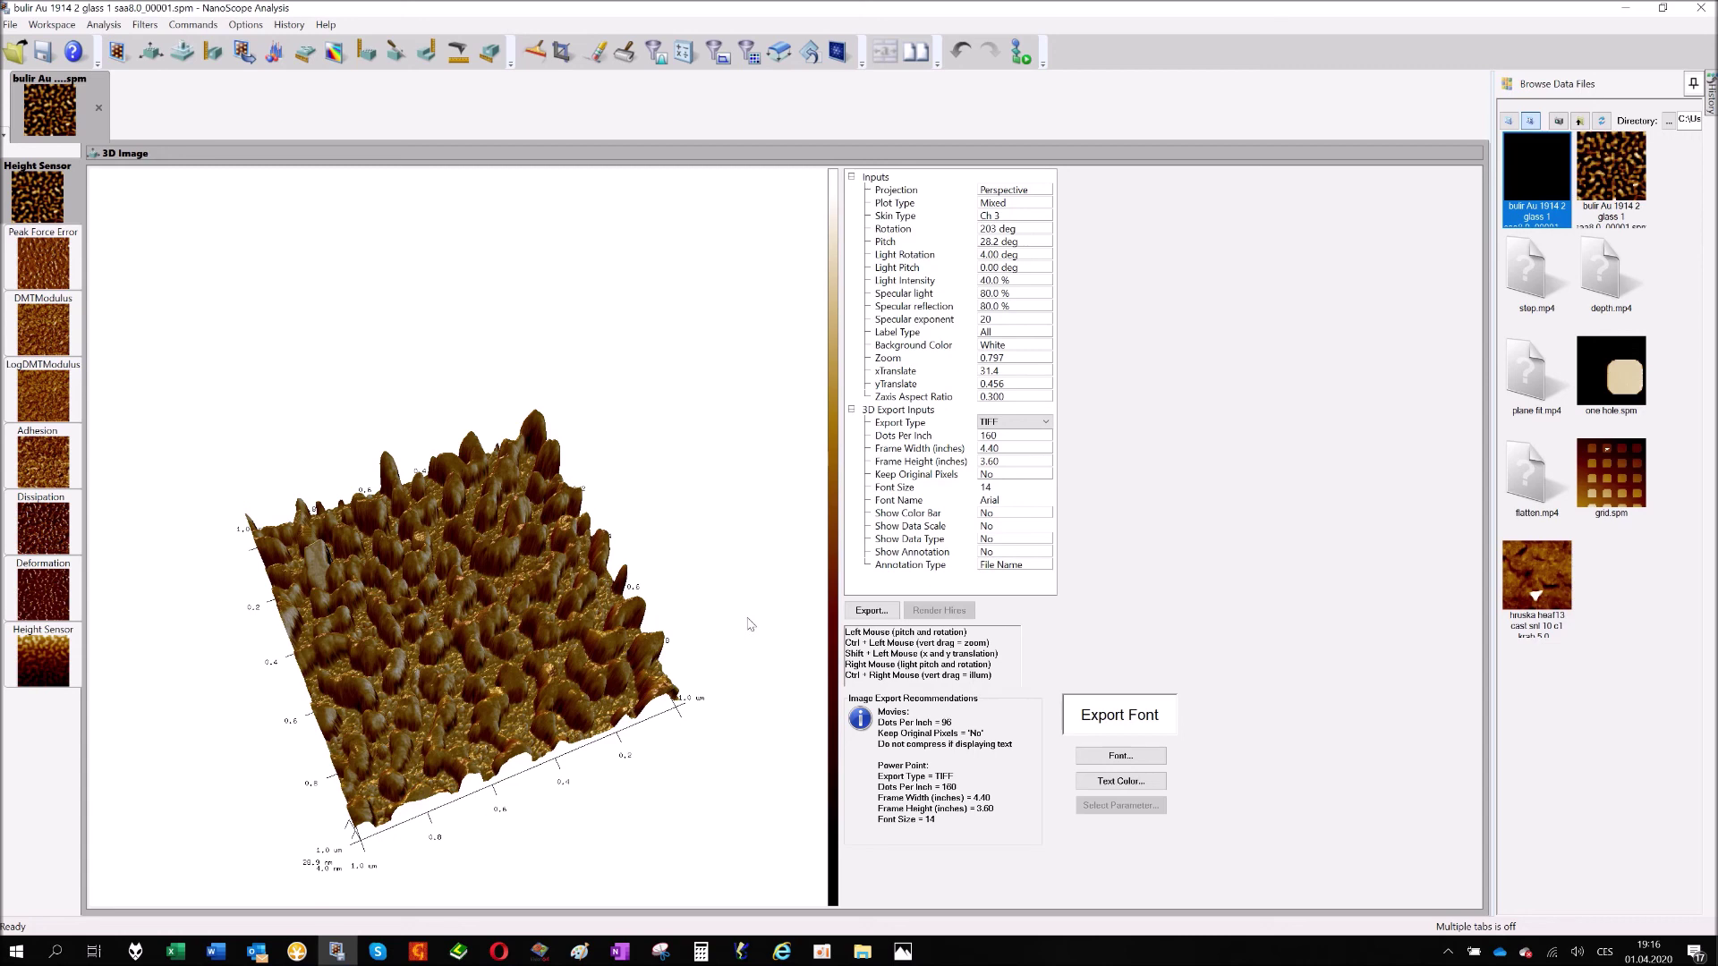
drag(750, 623, 723, 578)
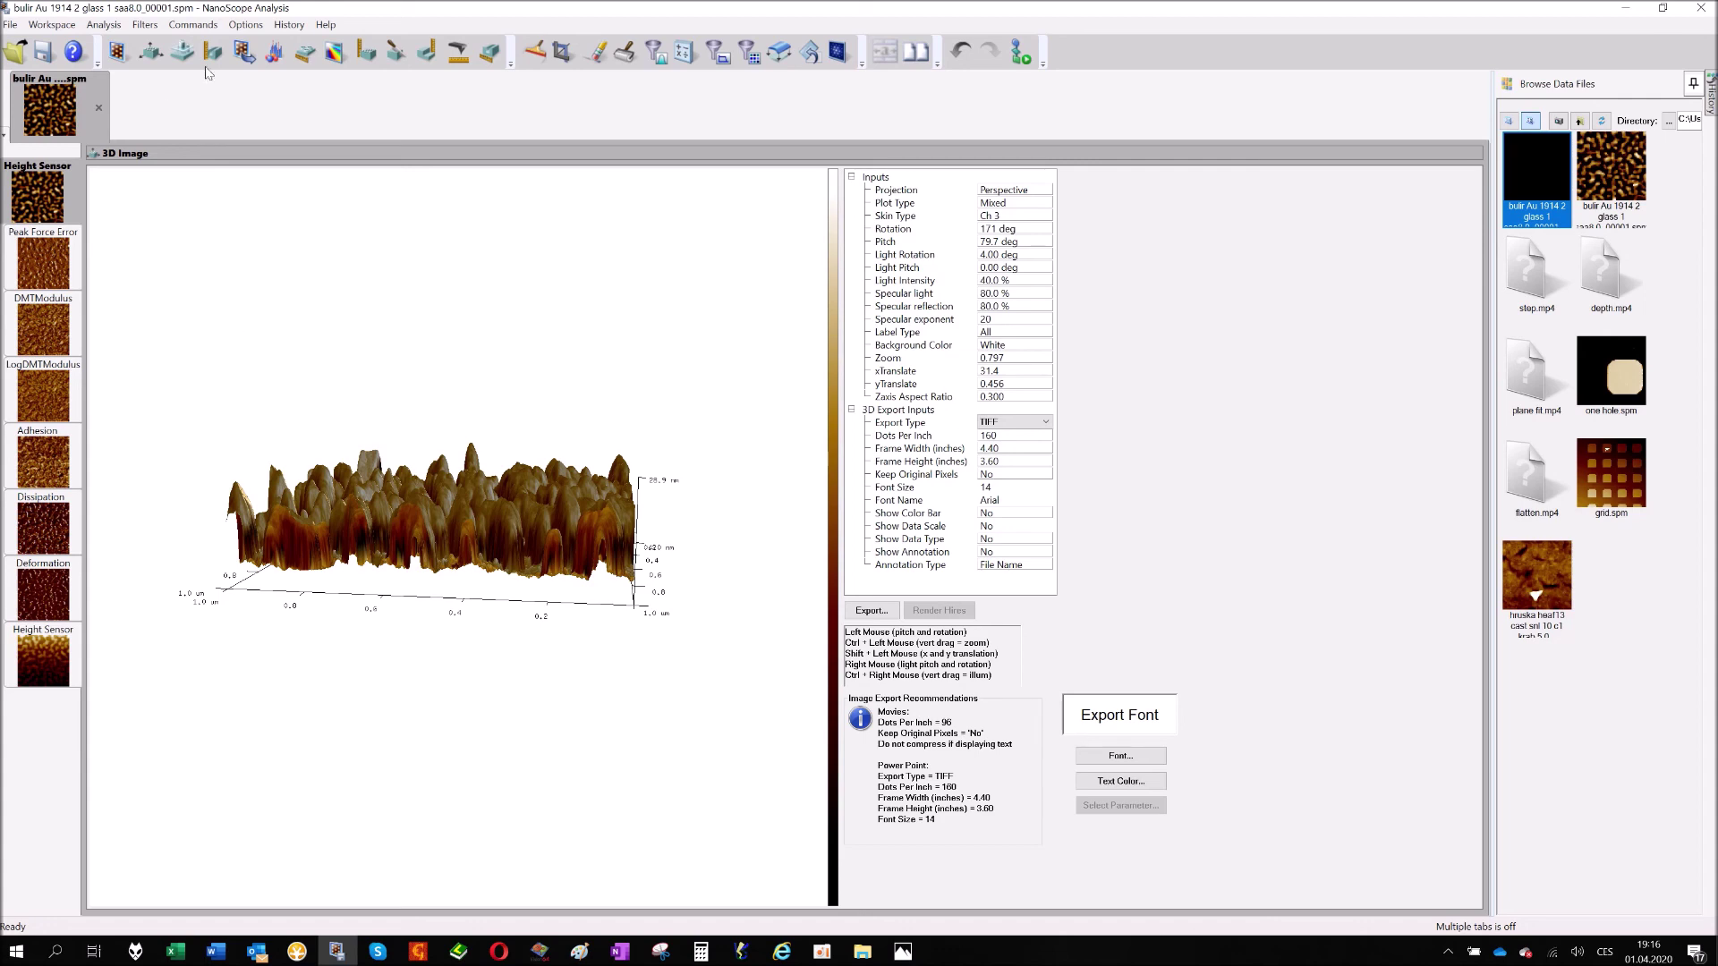
Orbit the Ch 3-skinned surface to a near top-down view at Rotation 253 deg, Pitch 15.7 deg
drag(301, 260, 430, 359)
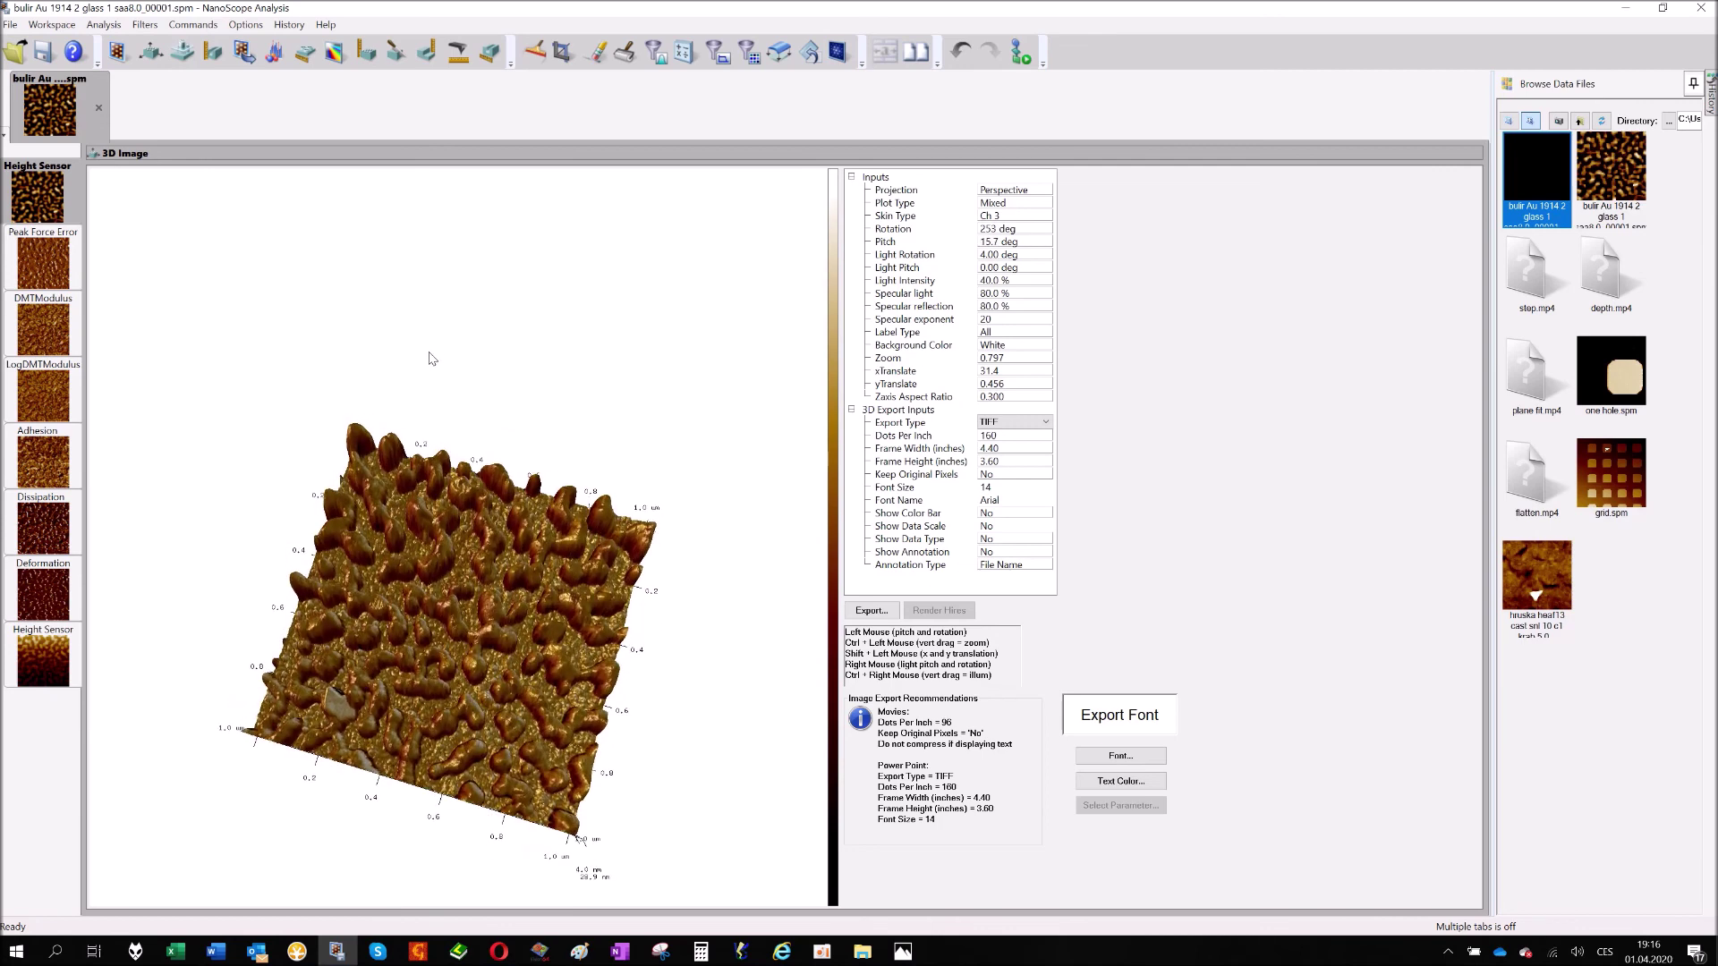